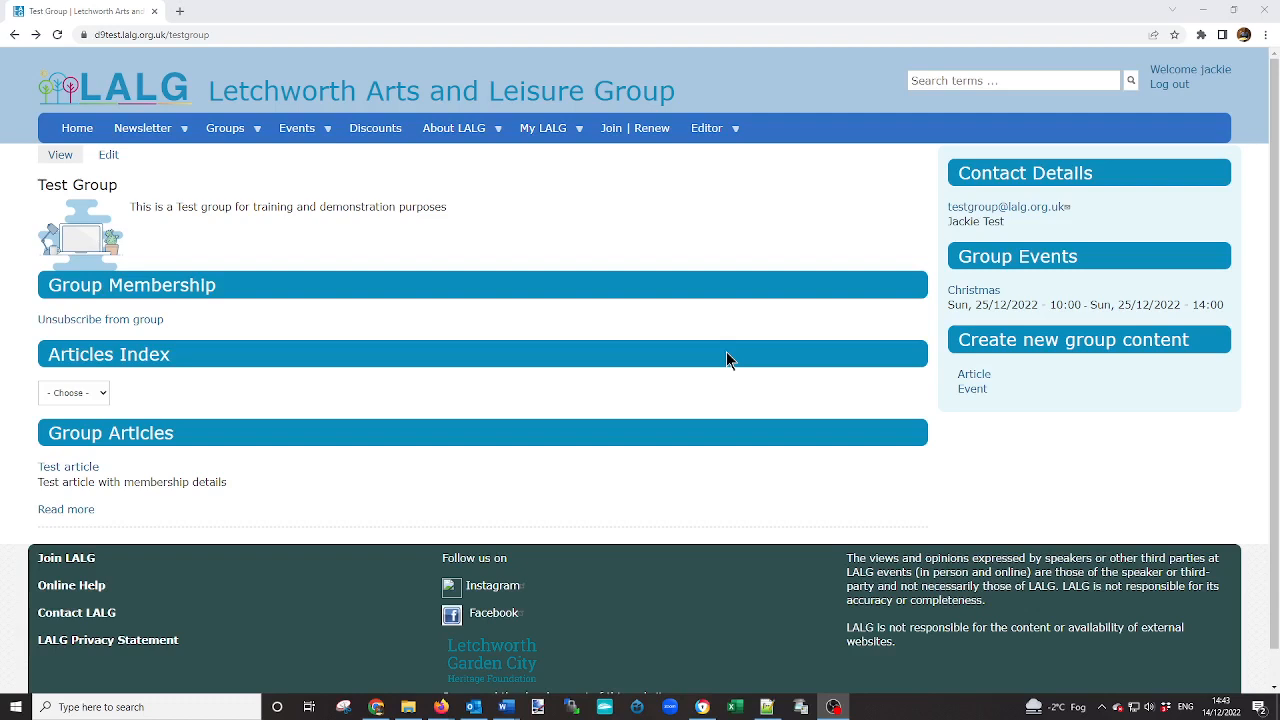
# Create a new group event for the Test Group and title it "Test repeating event".
pyautogui.click(968, 392)
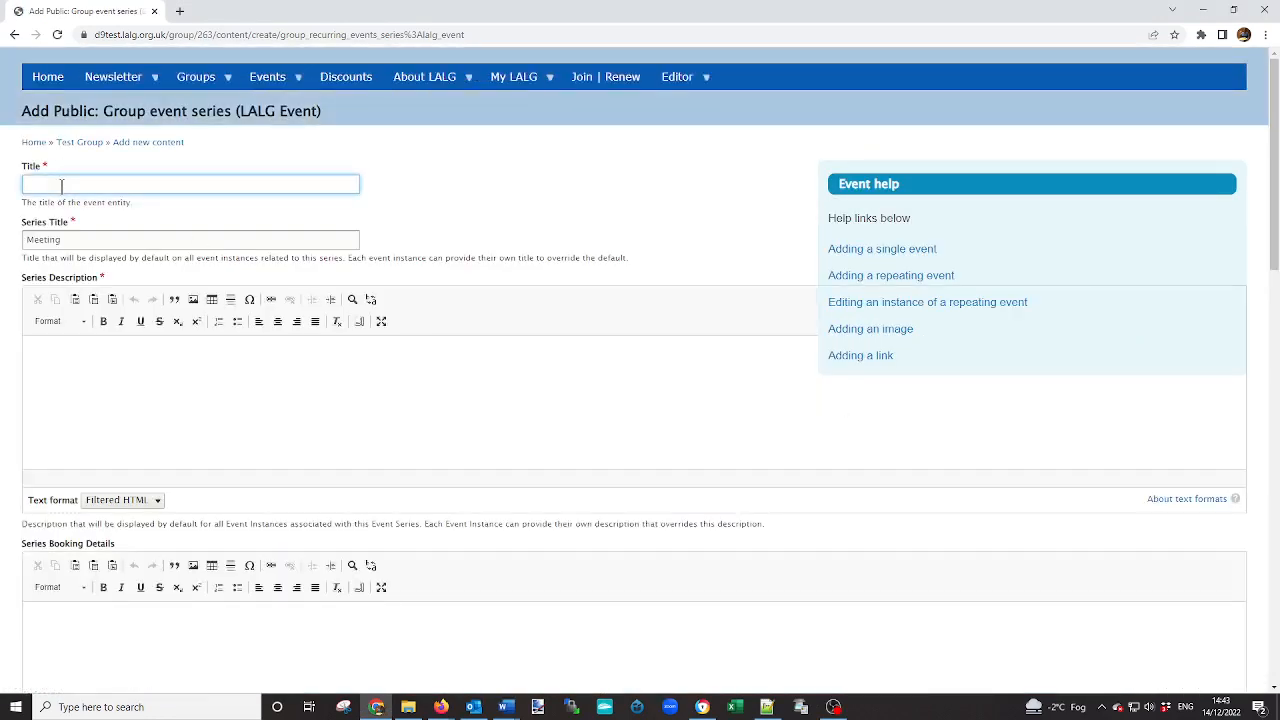
pyautogui.write('Test repeating event')
# Enter "Test event for demonstration purposes." as the series description.
pyautogui.click(28, 354)
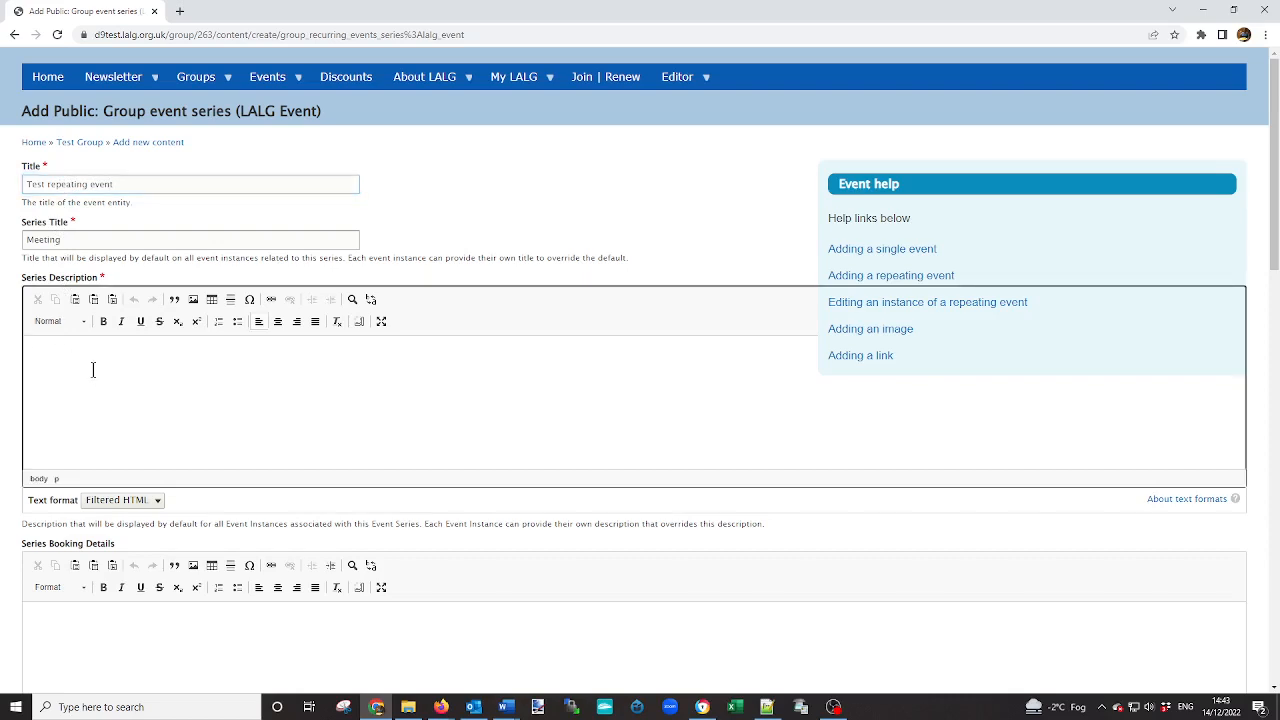
pyautogui.write('Test event for demonstration purposes.')
# Set the recur type to Weekly Event with an interval of 2.
pyautogui.scroll(-3, 91, 366)
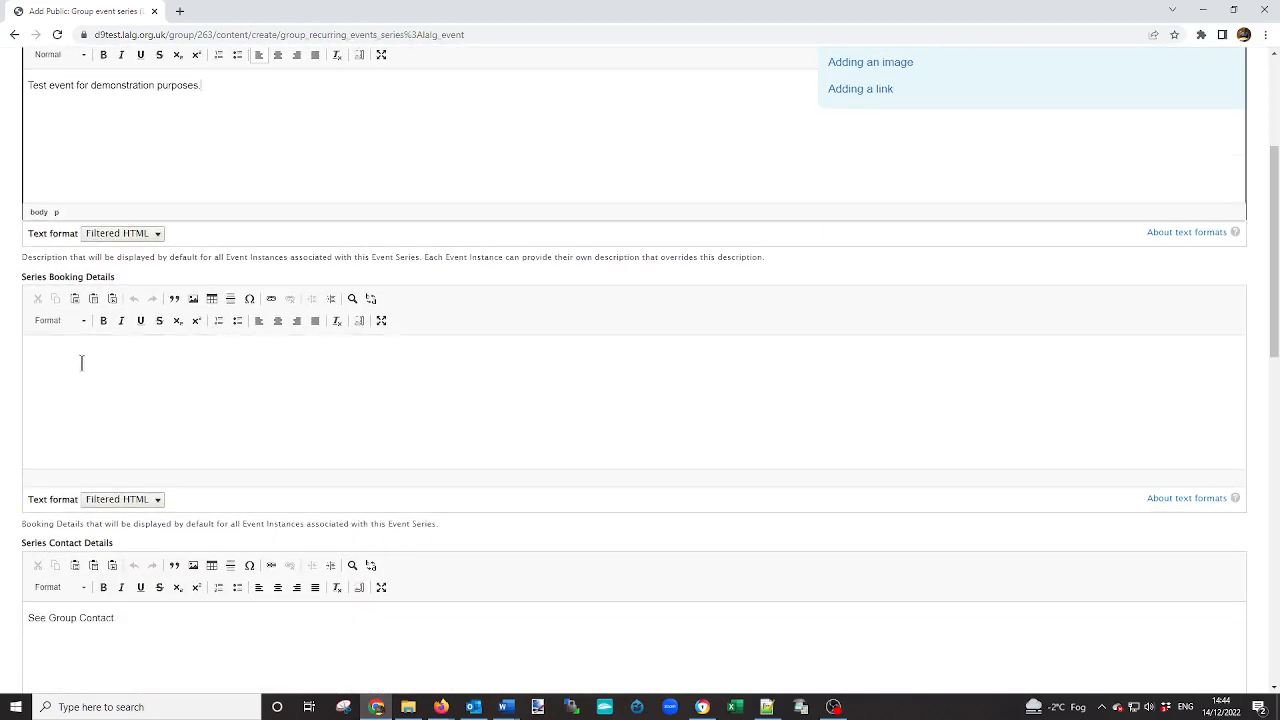
pyautogui.scroll(-3, 93, 357)
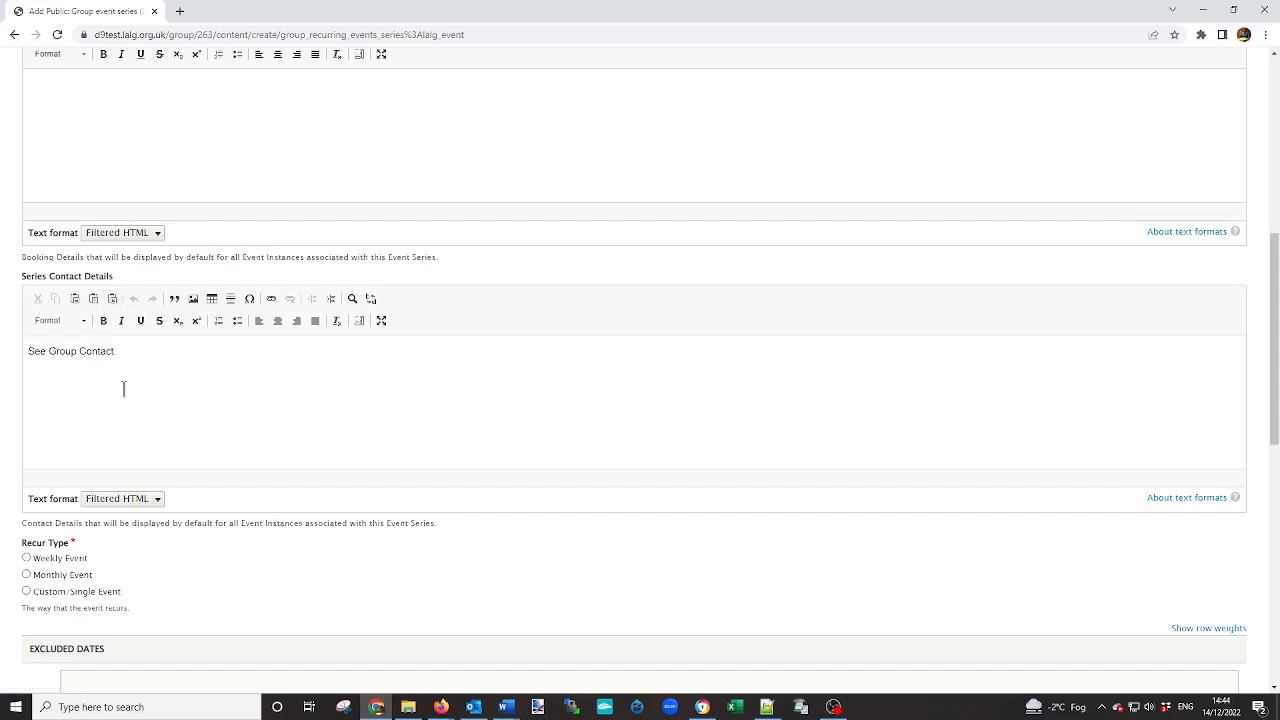
pyautogui.scroll(-2, 123, 388)
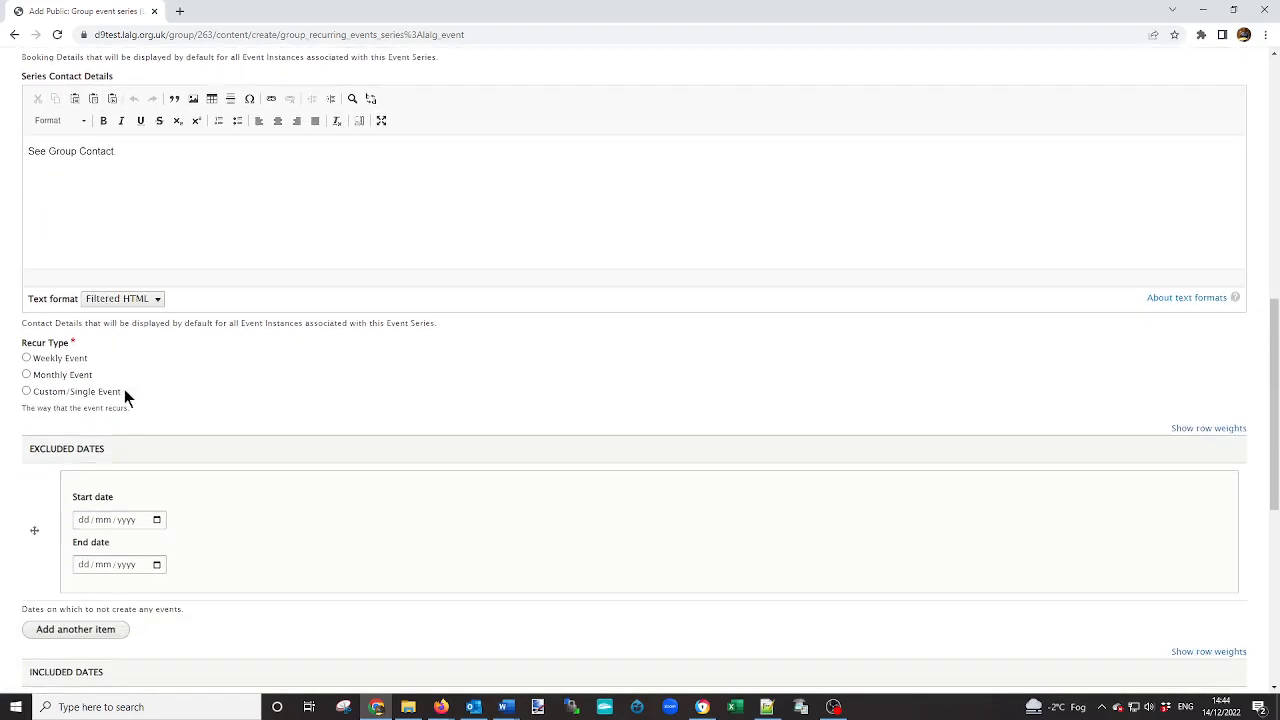
pyautogui.click(26, 358)
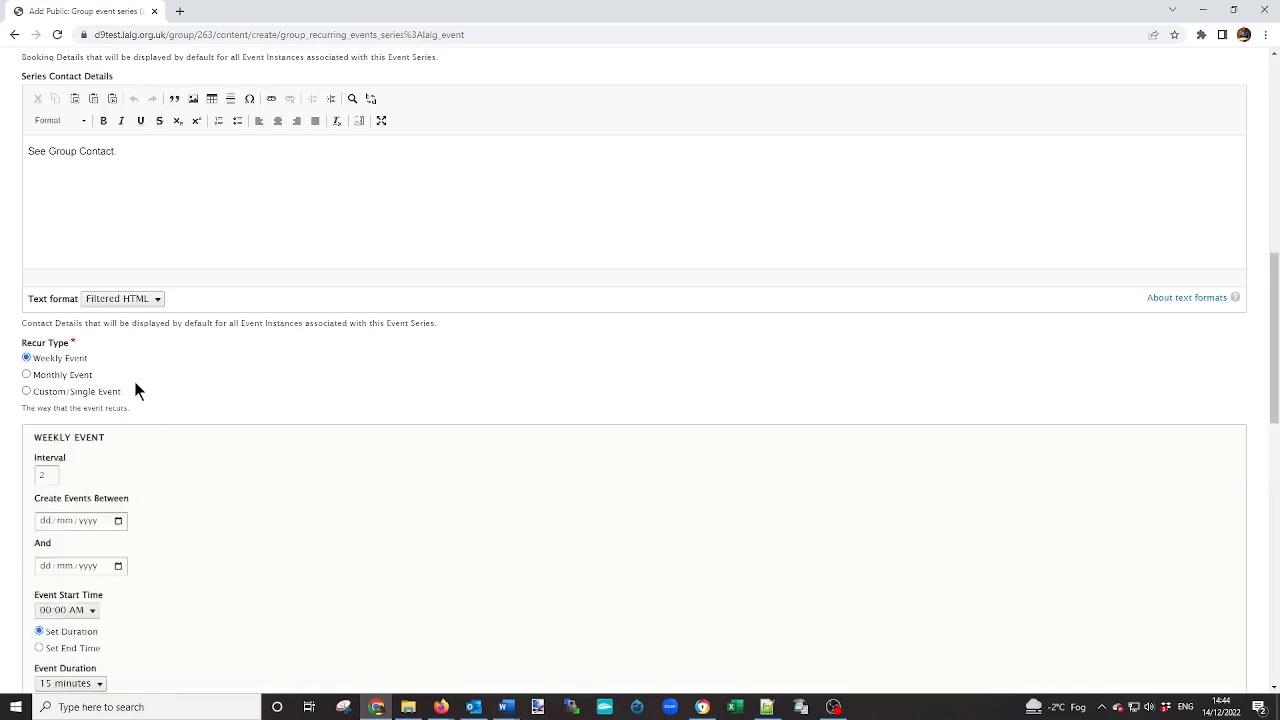
pyautogui.scroll(-2, 135, 390)
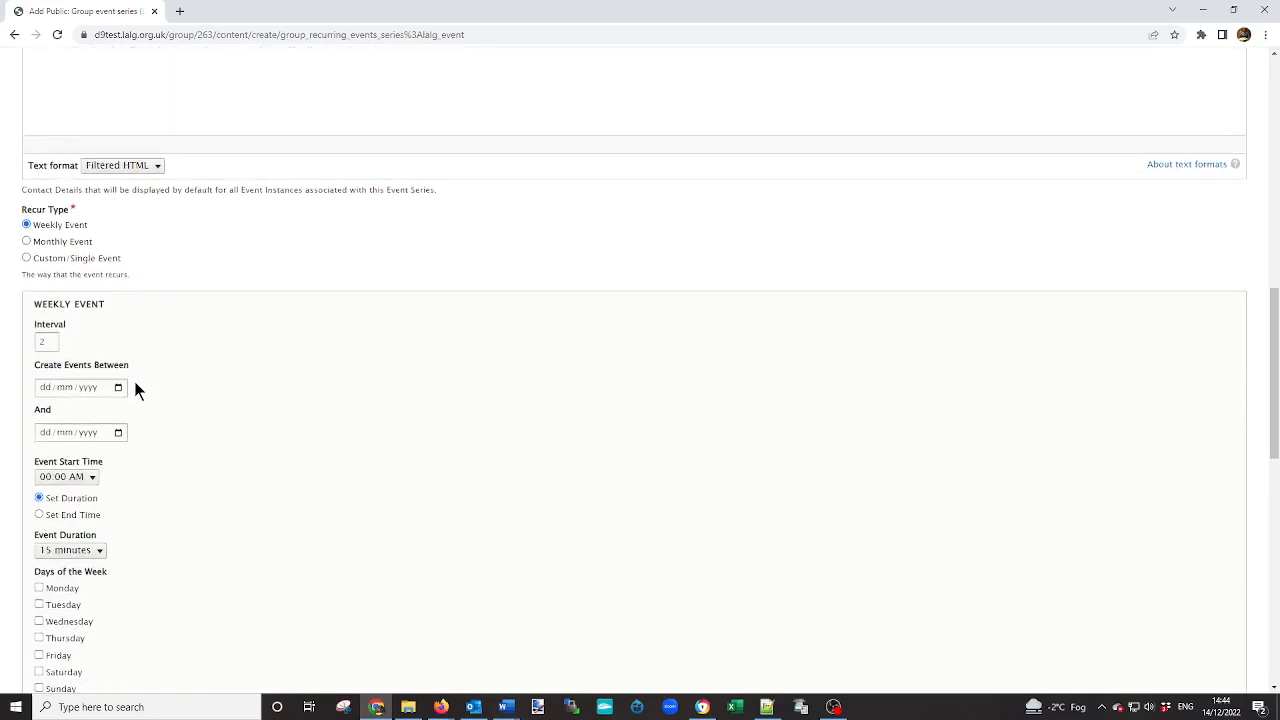
pyautogui.click(50, 346)
pyautogui.click(50, 340)
pyautogui.click(50, 340)
pyautogui.click(50, 346)
# Set the weekly series to create events between 01/01/2023 and 28/02/2023.
pyautogui.scroll(-1, 186, 390)
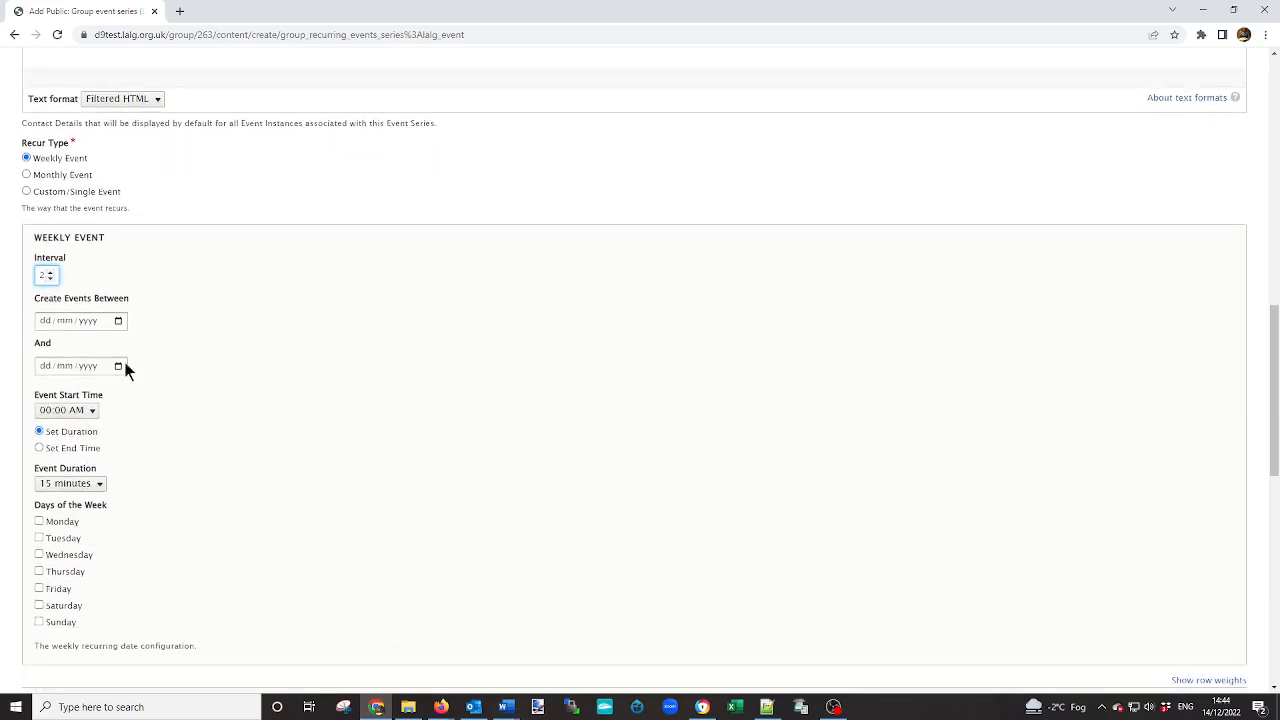
pyautogui.click(43, 322)
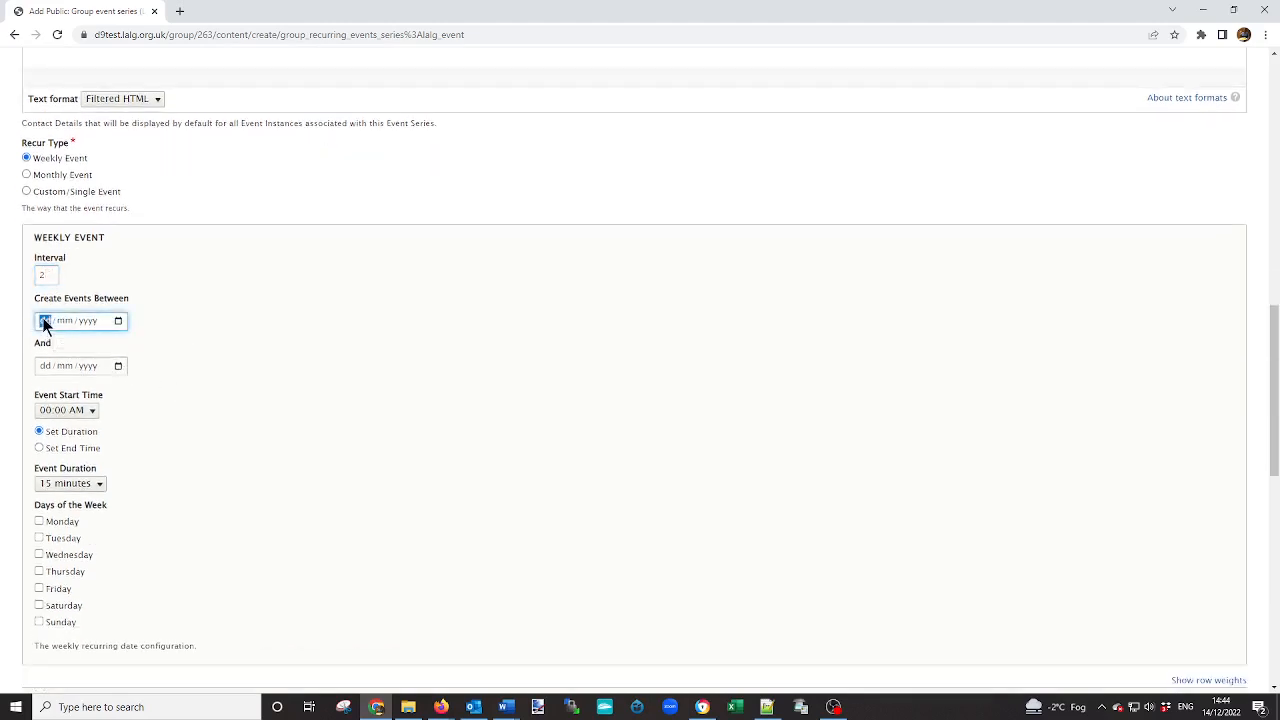
pyautogui.click(118, 322)
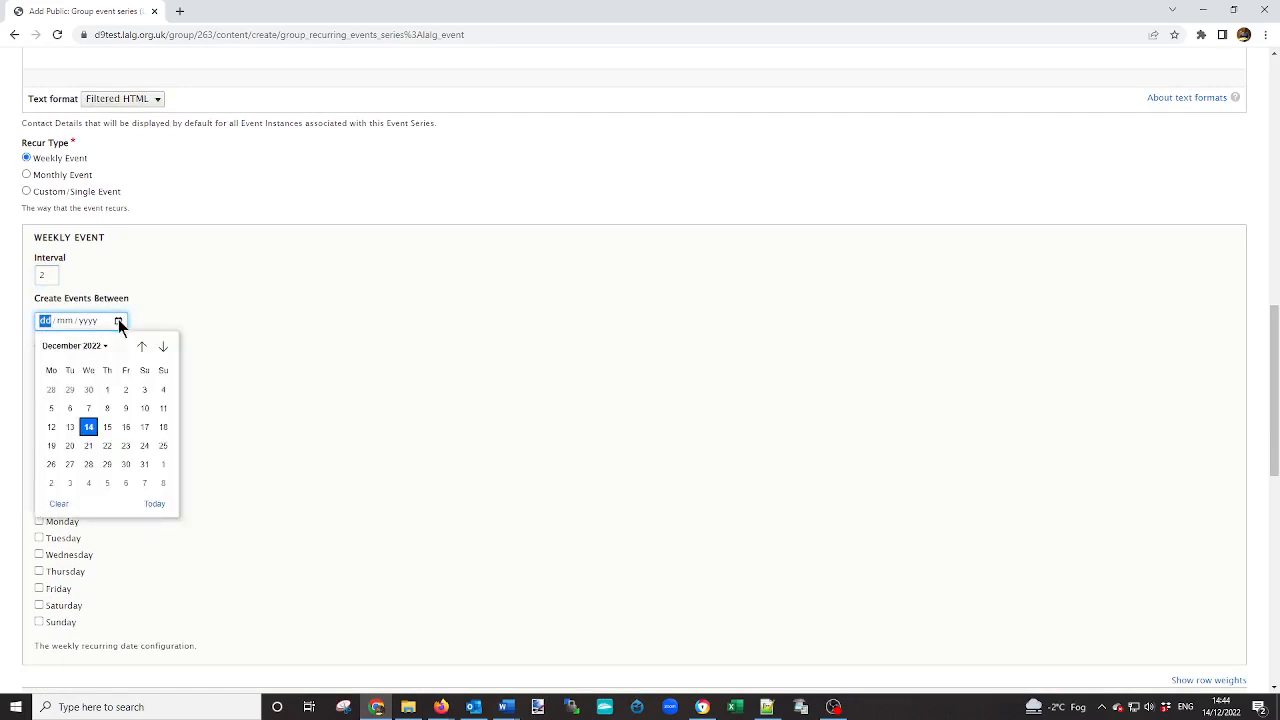
pyautogui.click(163, 346)
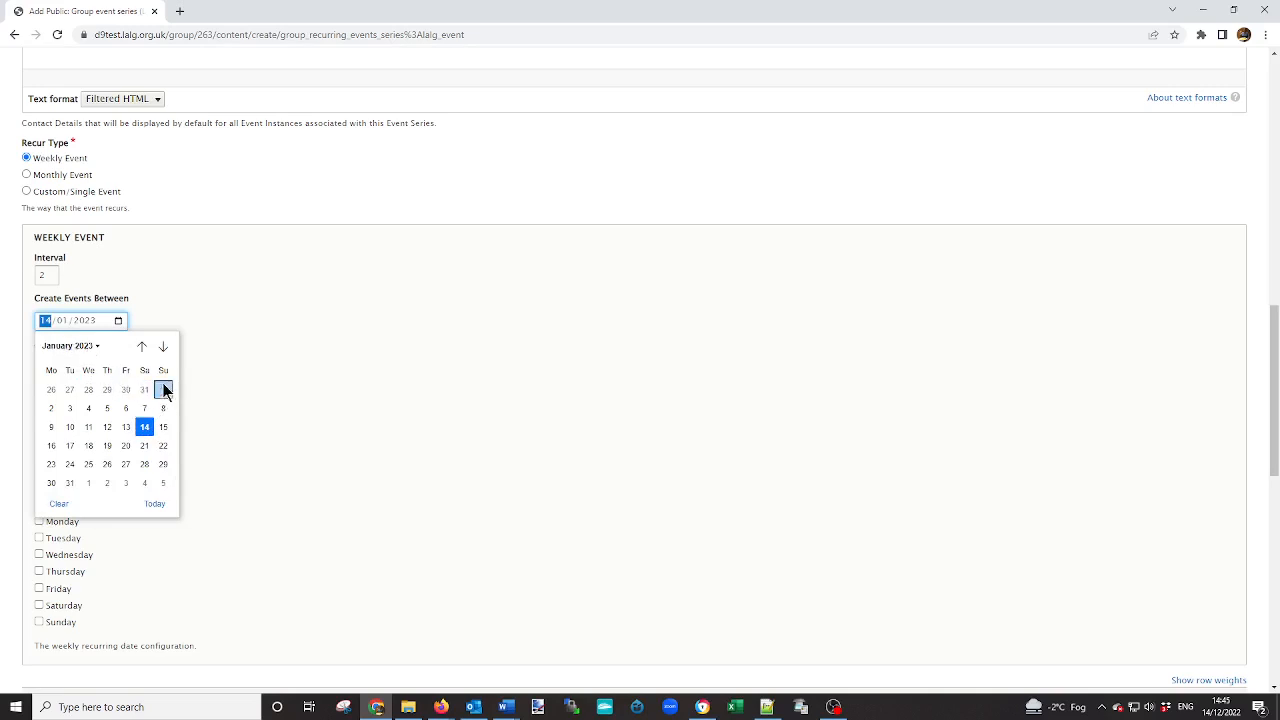
pyautogui.click(163, 391)
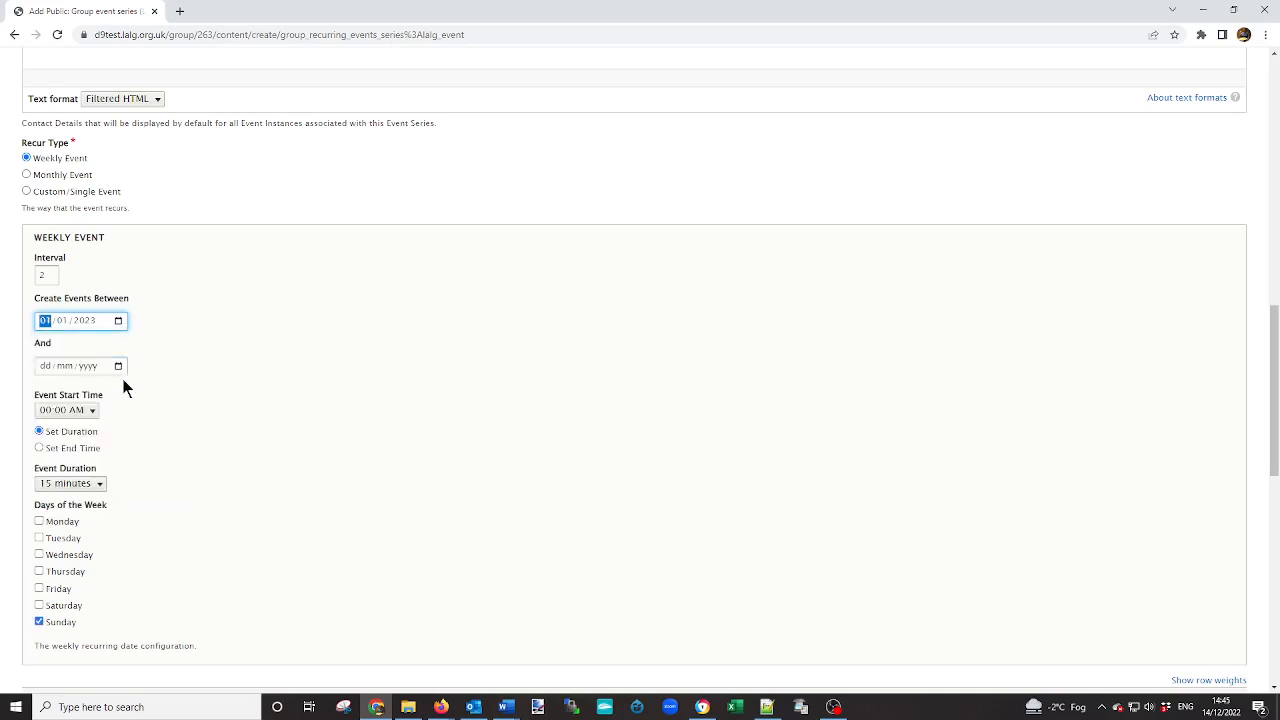
pyautogui.click(120, 369)
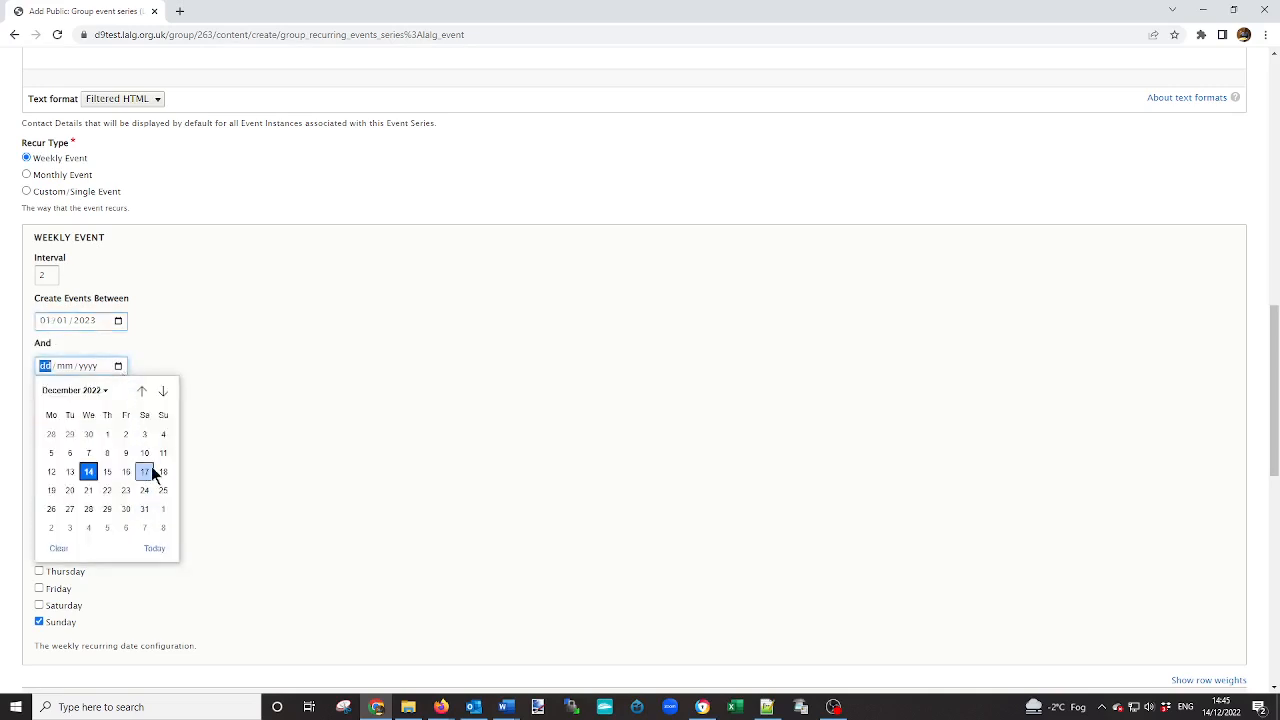
pyautogui.click(165, 396)
pyautogui.click(163, 391)
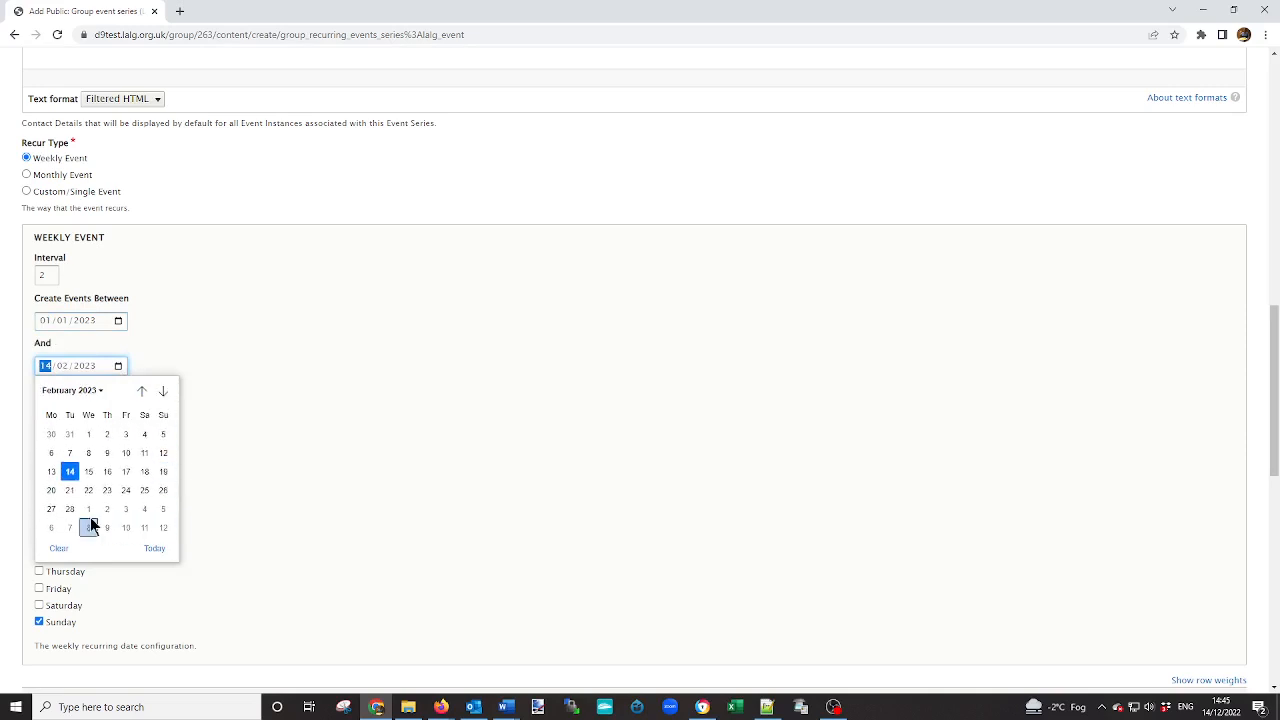
pyautogui.click(70, 510)
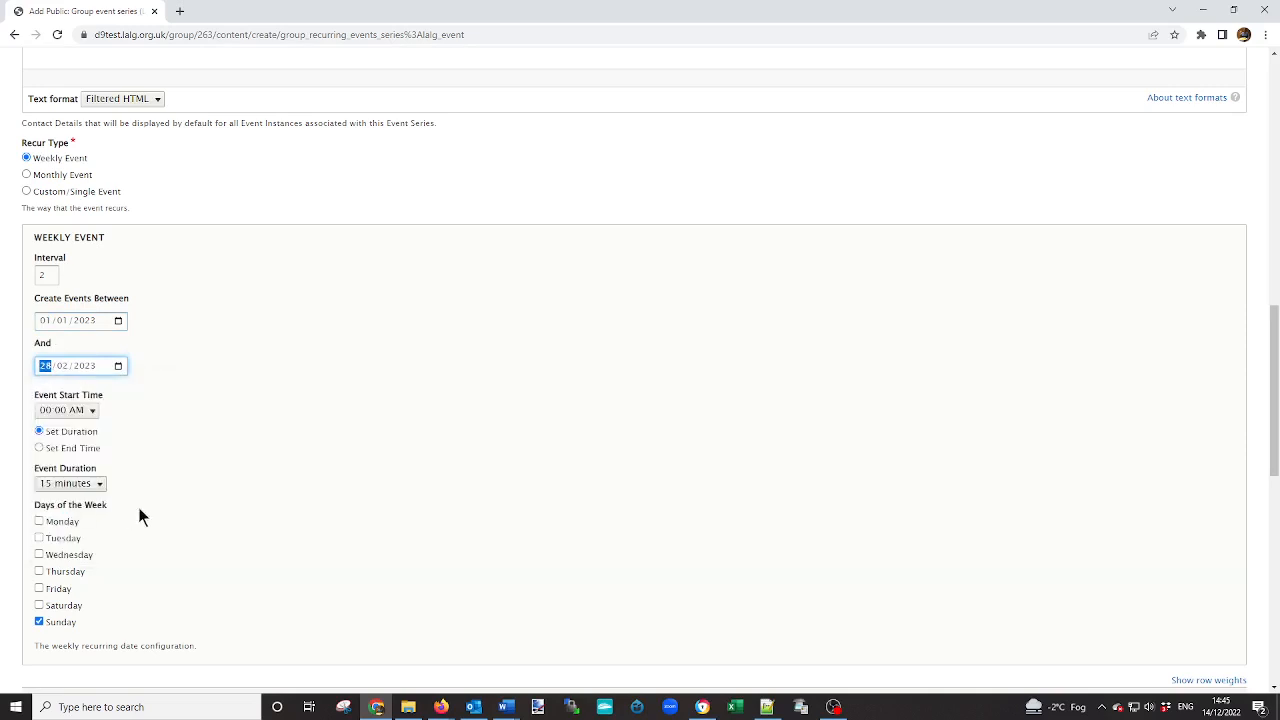
# Set the weekly event's start time to 14:00 PM and its duration to 2 hours.
pyautogui.click(92, 411)
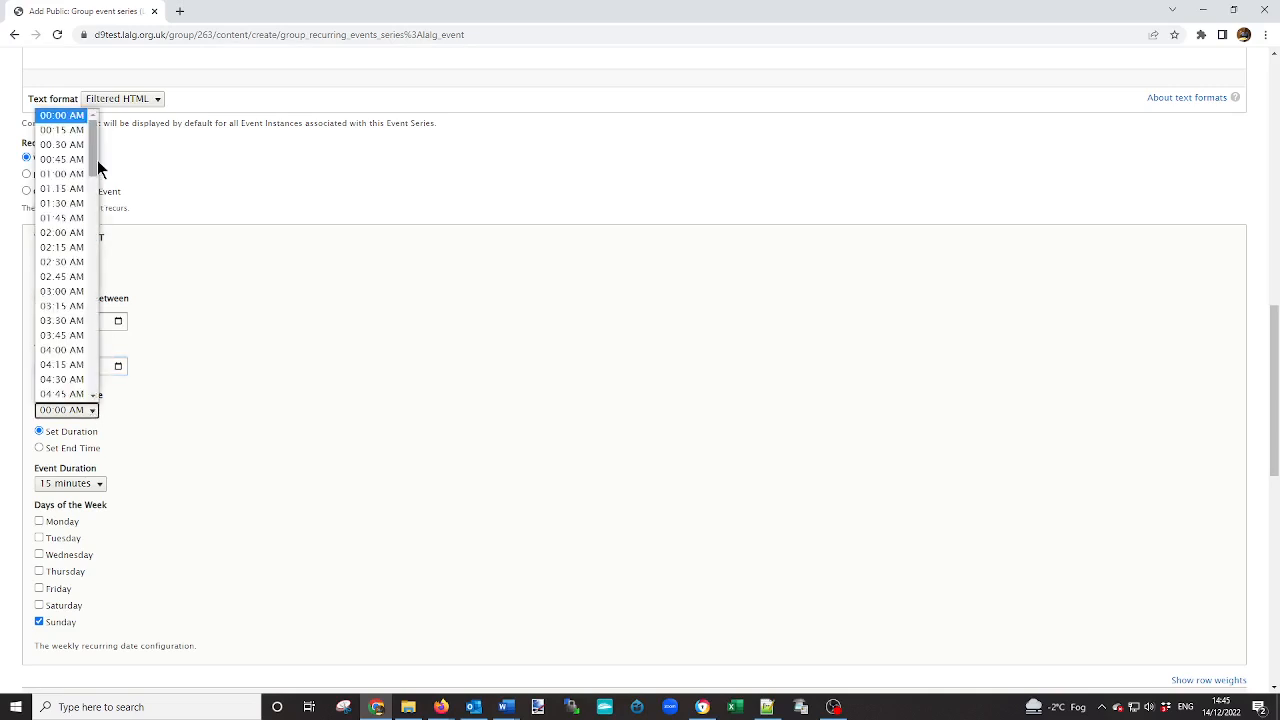
pyautogui.moveTo(90, 161); pyautogui.dragTo(98, 283)
pyautogui.click(82, 305)
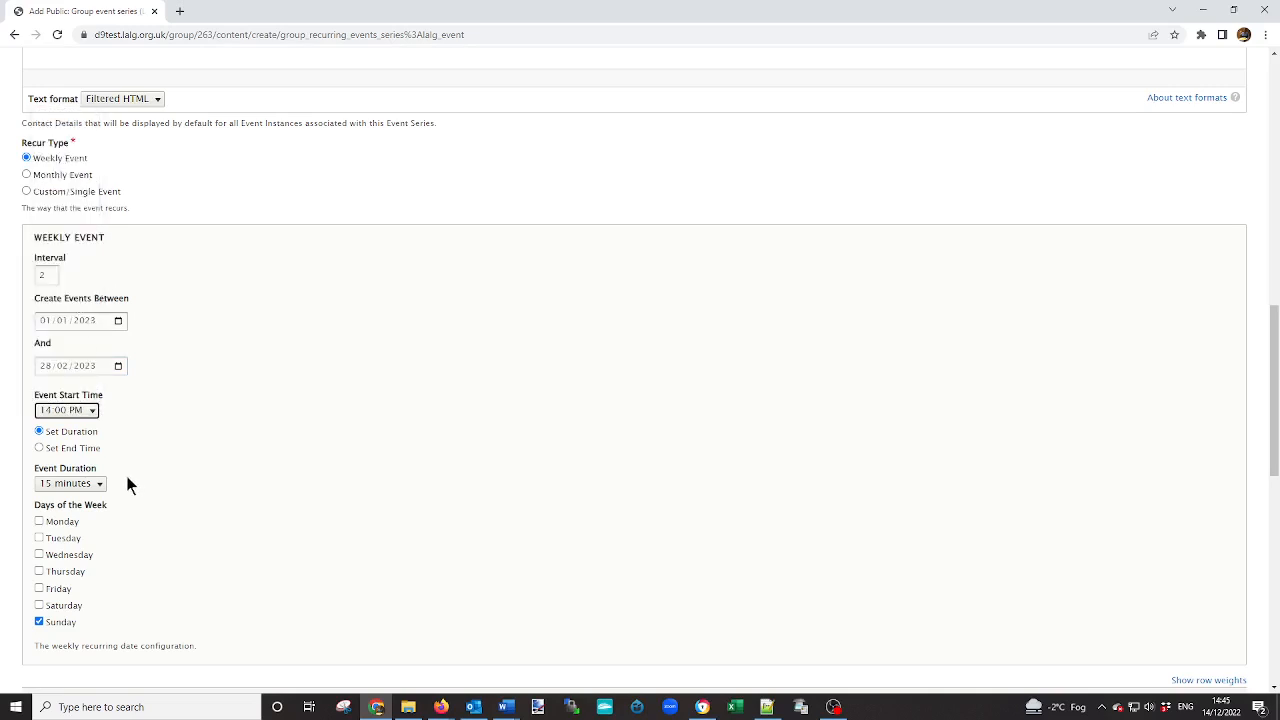
pyautogui.click(40, 449)
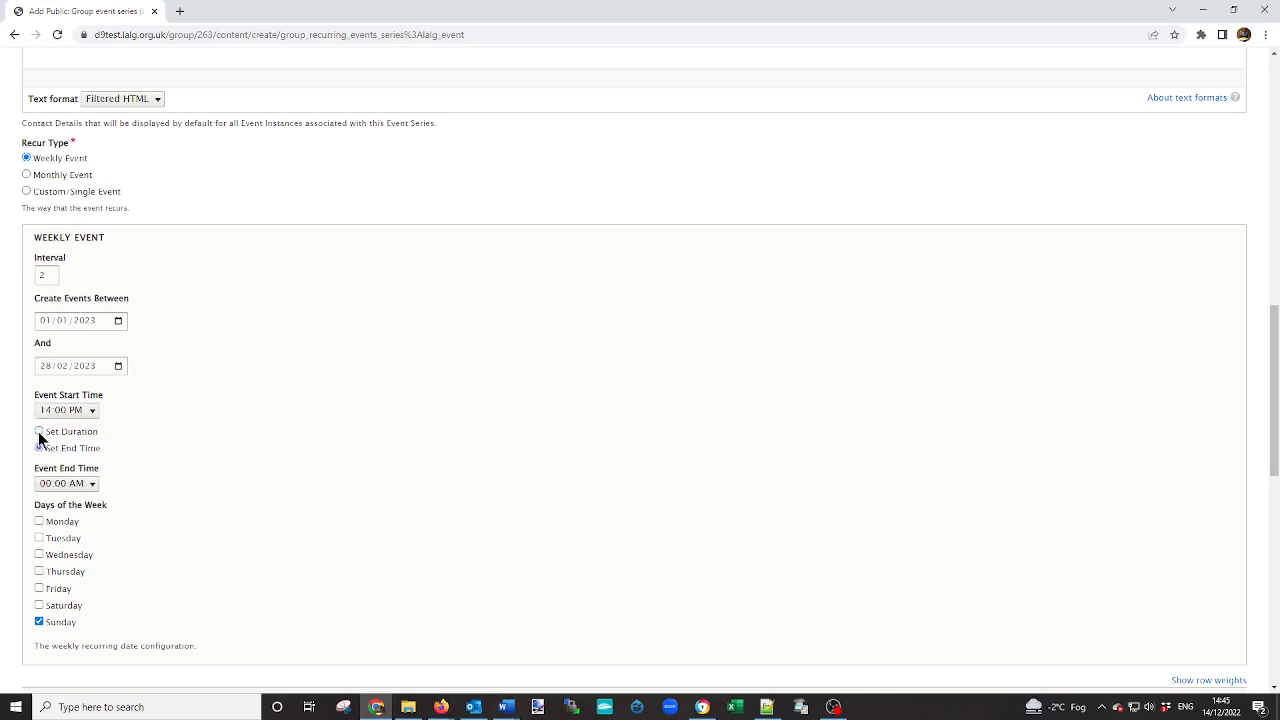
pyautogui.click(39, 431)
pyautogui.click(100, 484)
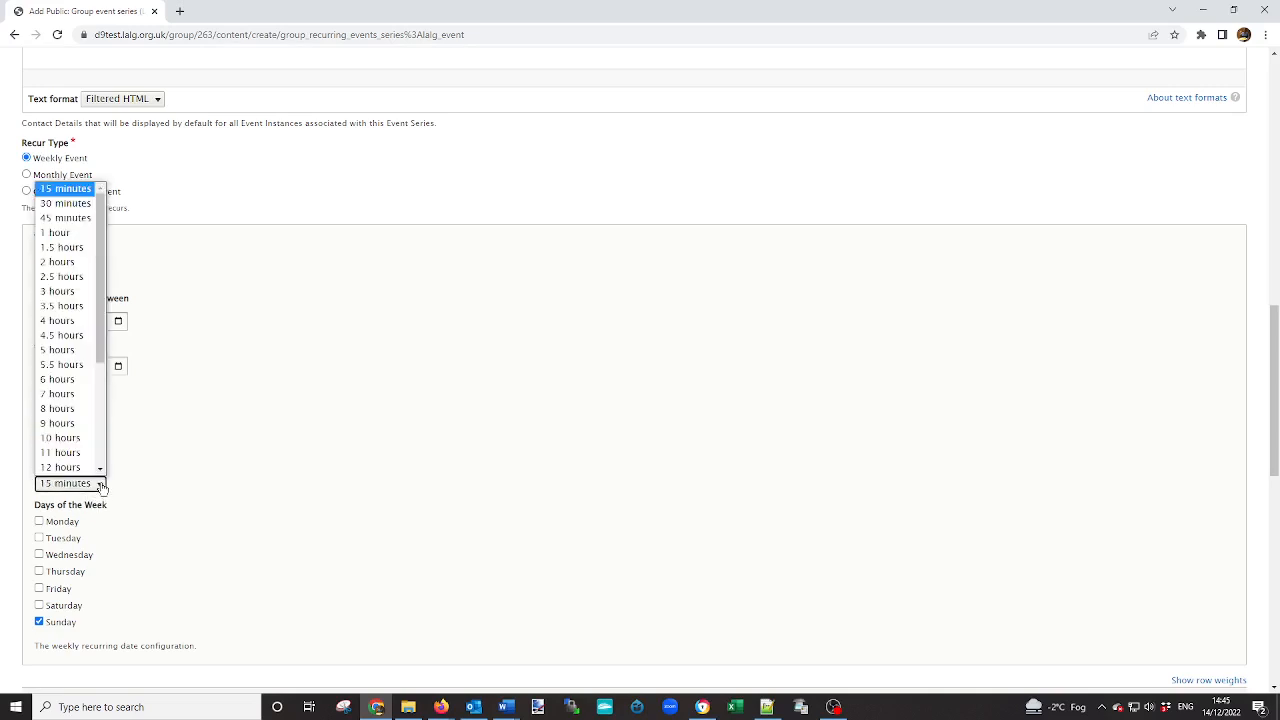
pyautogui.click(86, 261)
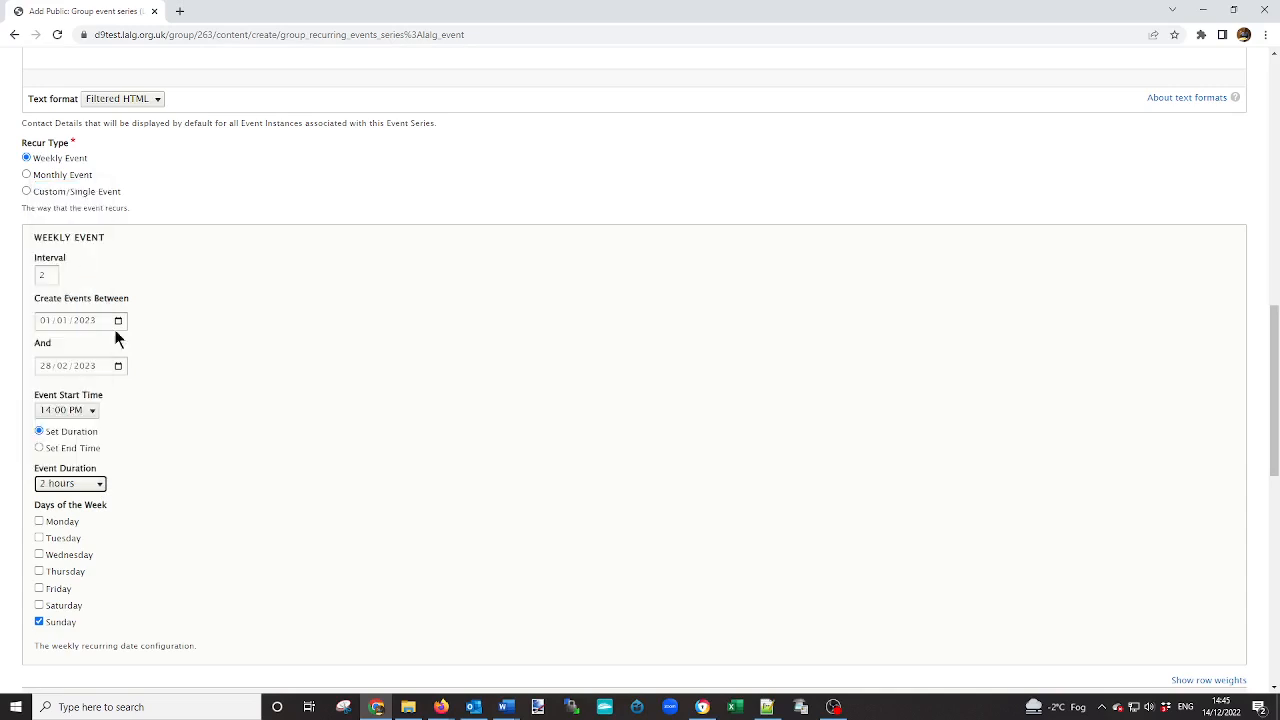
# Make Tuesday the only selected day of the week for the weekly event, clearing Sunday.
pyautogui.scroll(-2, 175, 428)
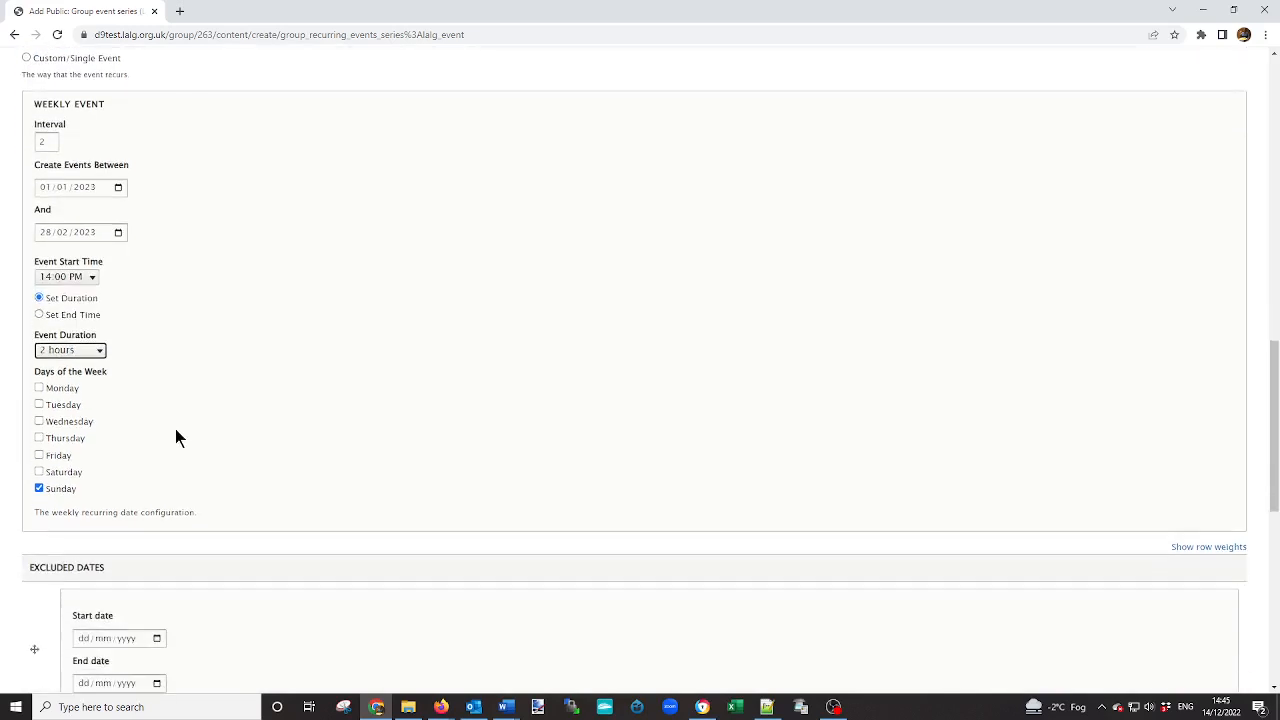
pyautogui.click(39, 489)
pyautogui.click(39, 489)
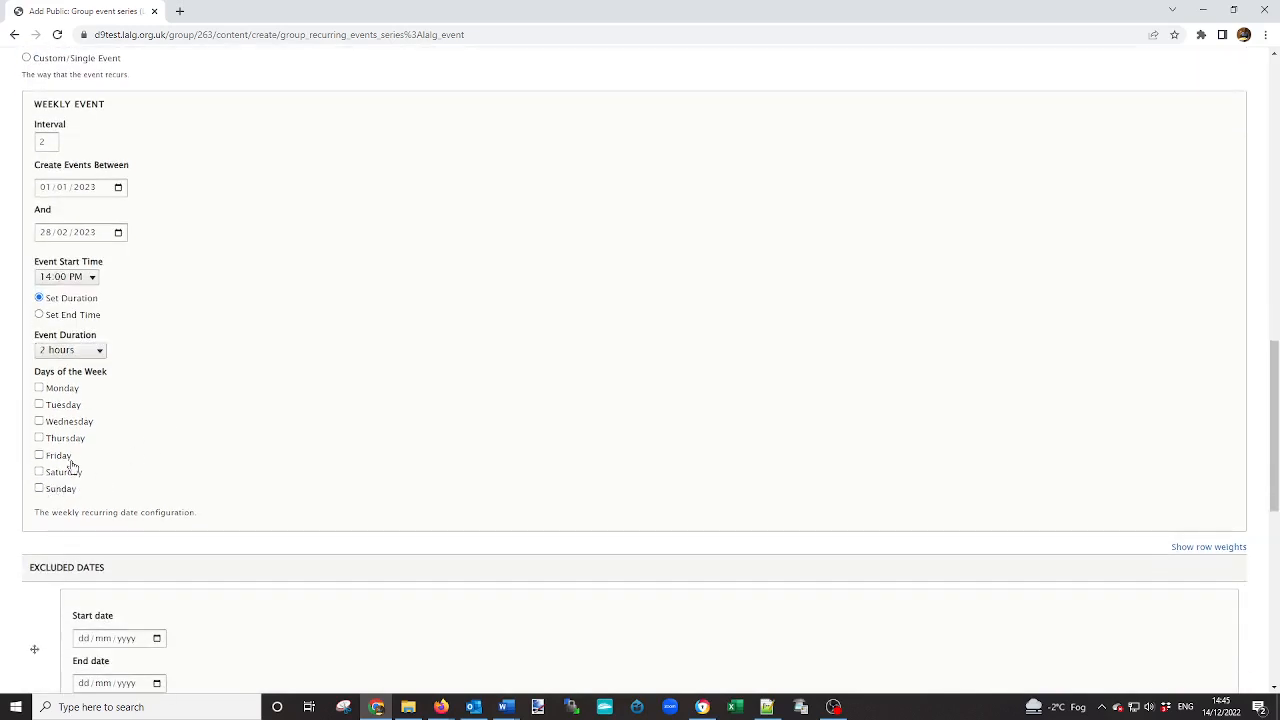
pyautogui.click(39, 404)
# Review the excluded dates, included dates, author and publishing settings through to the end of the event form.
pyautogui.scroll(-3, 196, 455)
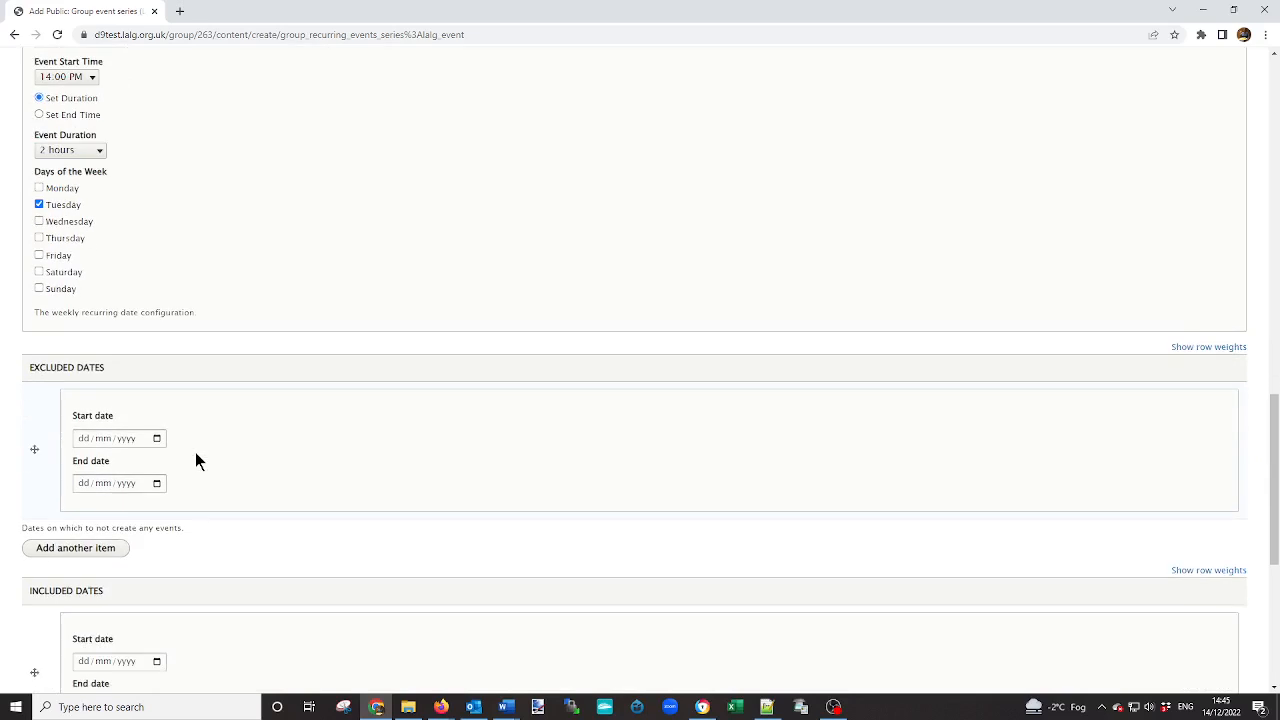
pyautogui.scroll(-1, 196, 455)
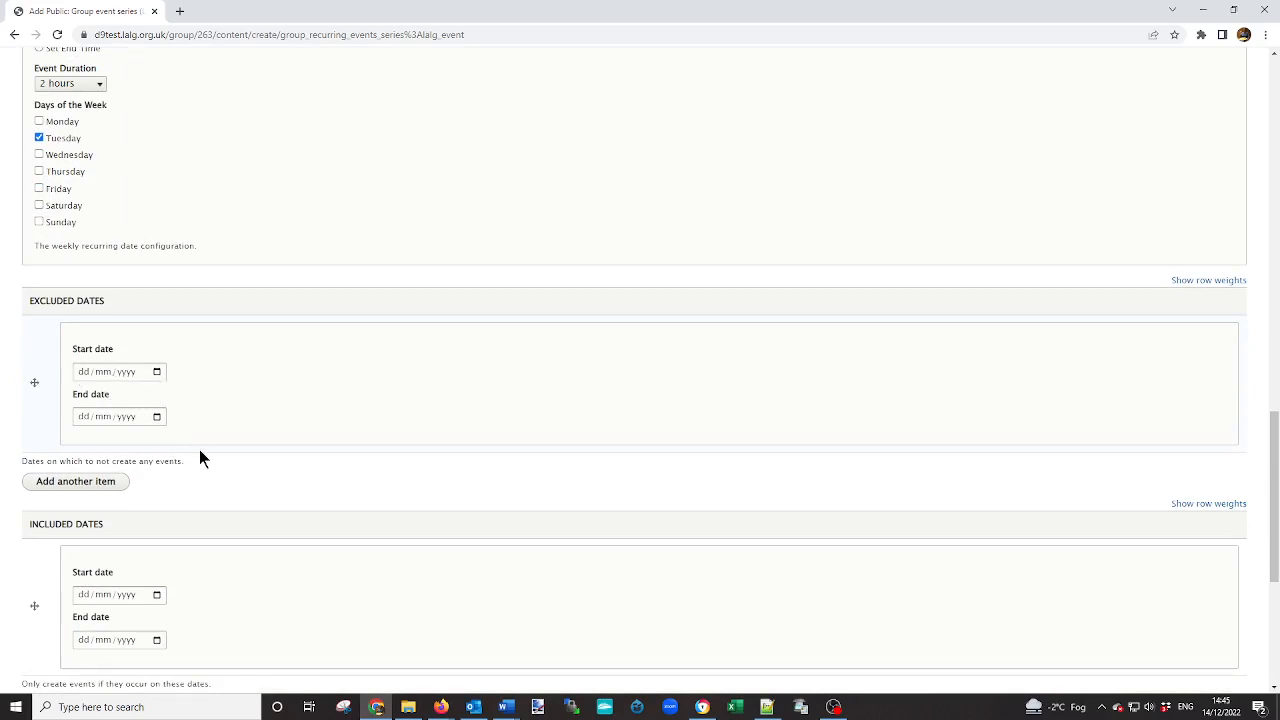
pyautogui.scroll(-2, 200, 457)
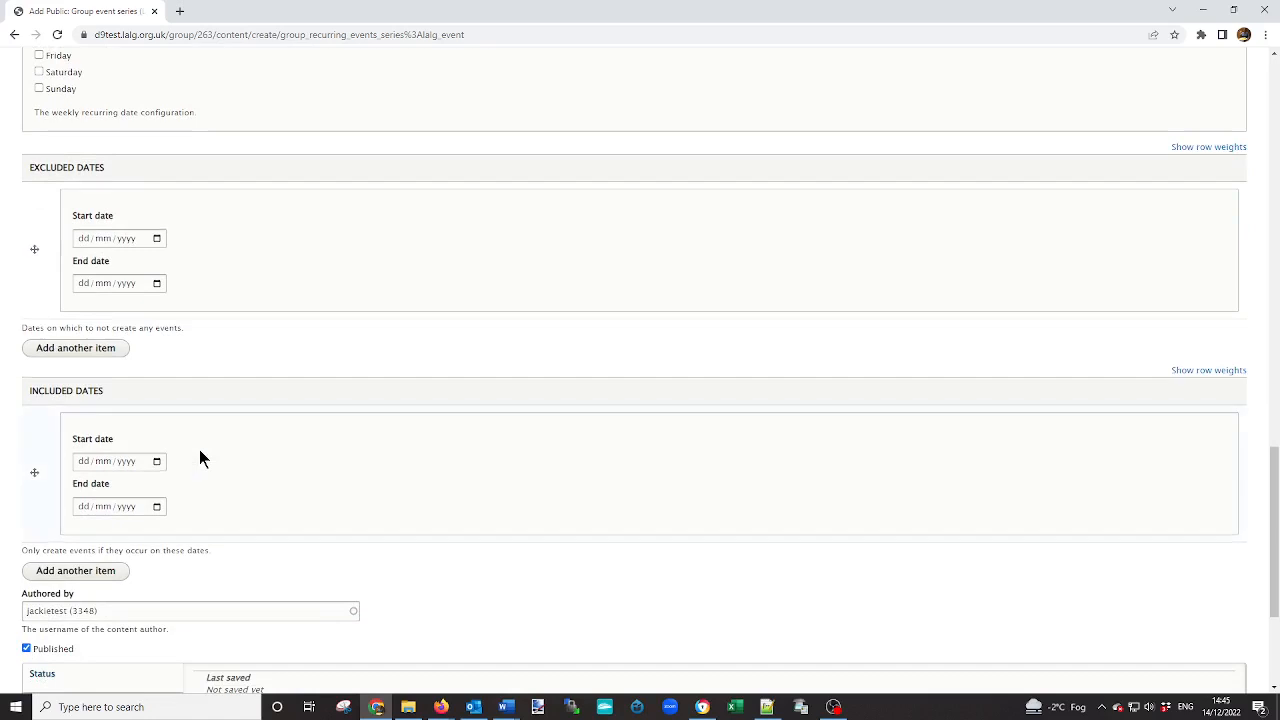
pyautogui.scroll(-1, 150, 430)
pyautogui.scroll(-1, 190, 450)
pyautogui.scroll(-1, 193, 455)
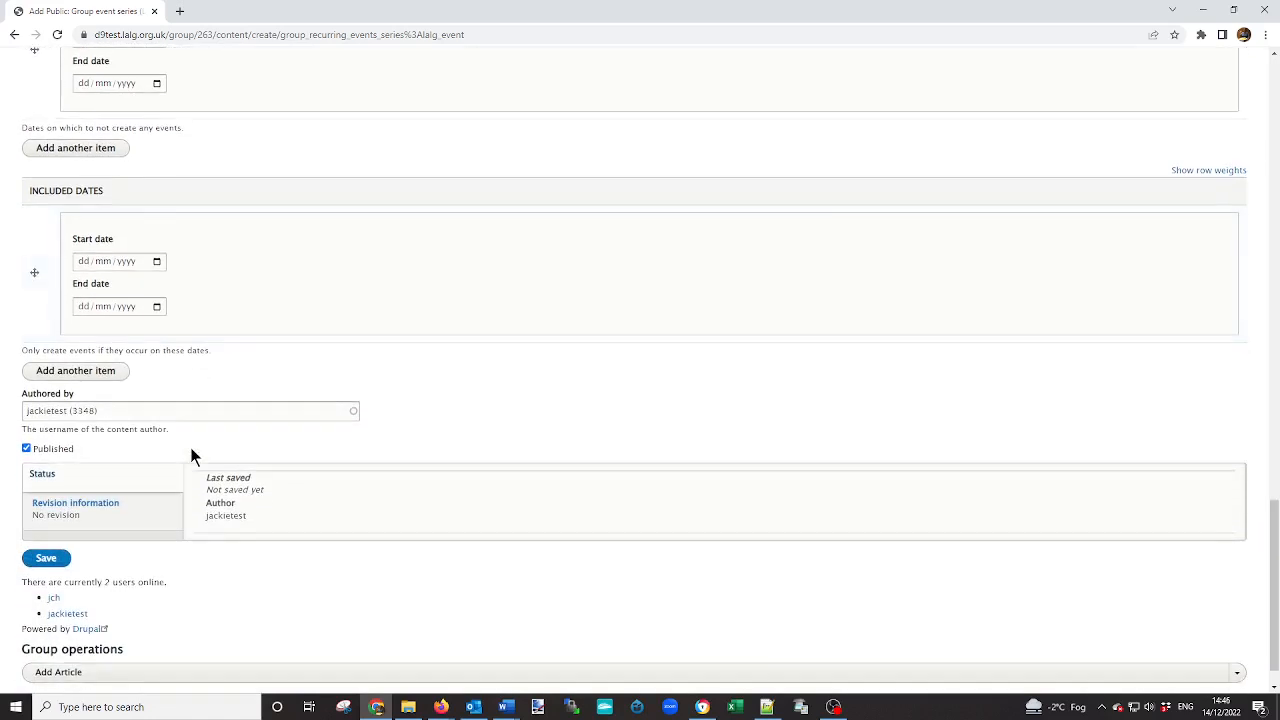
pyautogui.scroll(-1, 193, 457)
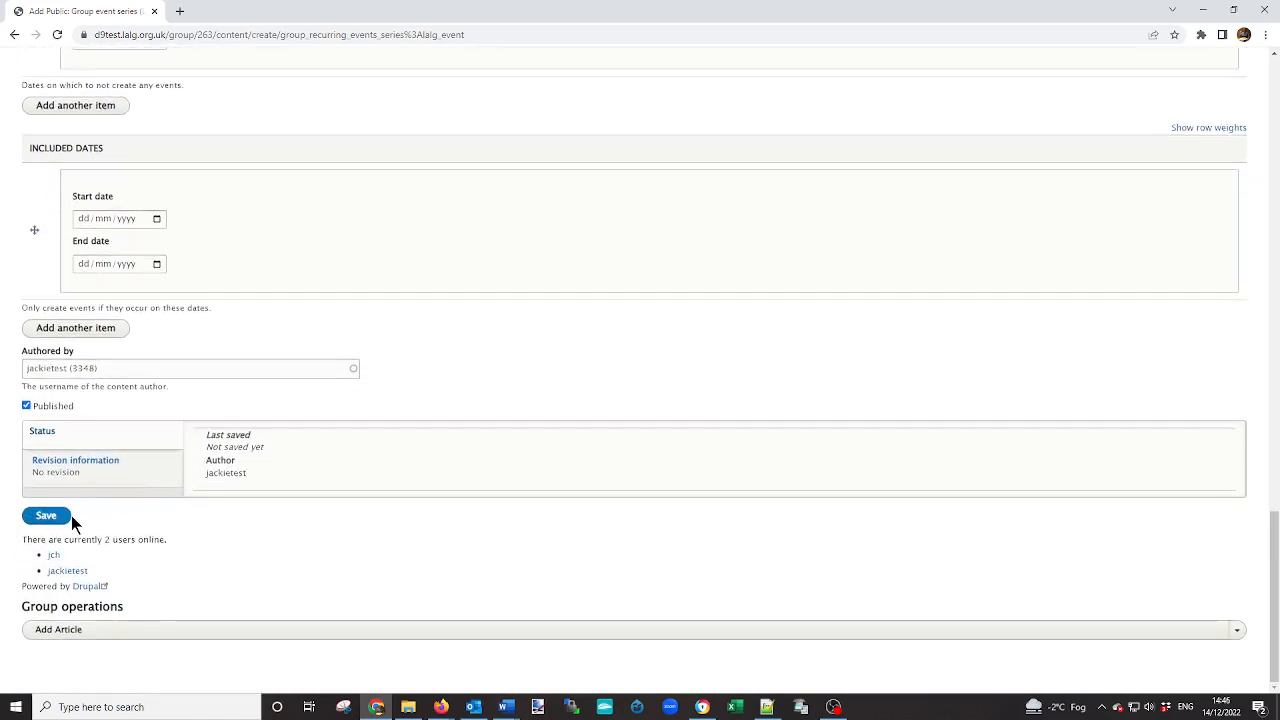
# Change the recur type to Monthly Event and set its recurrence schedule to Recur on Day of Month.
pyautogui.scroll(10, 108, 497)
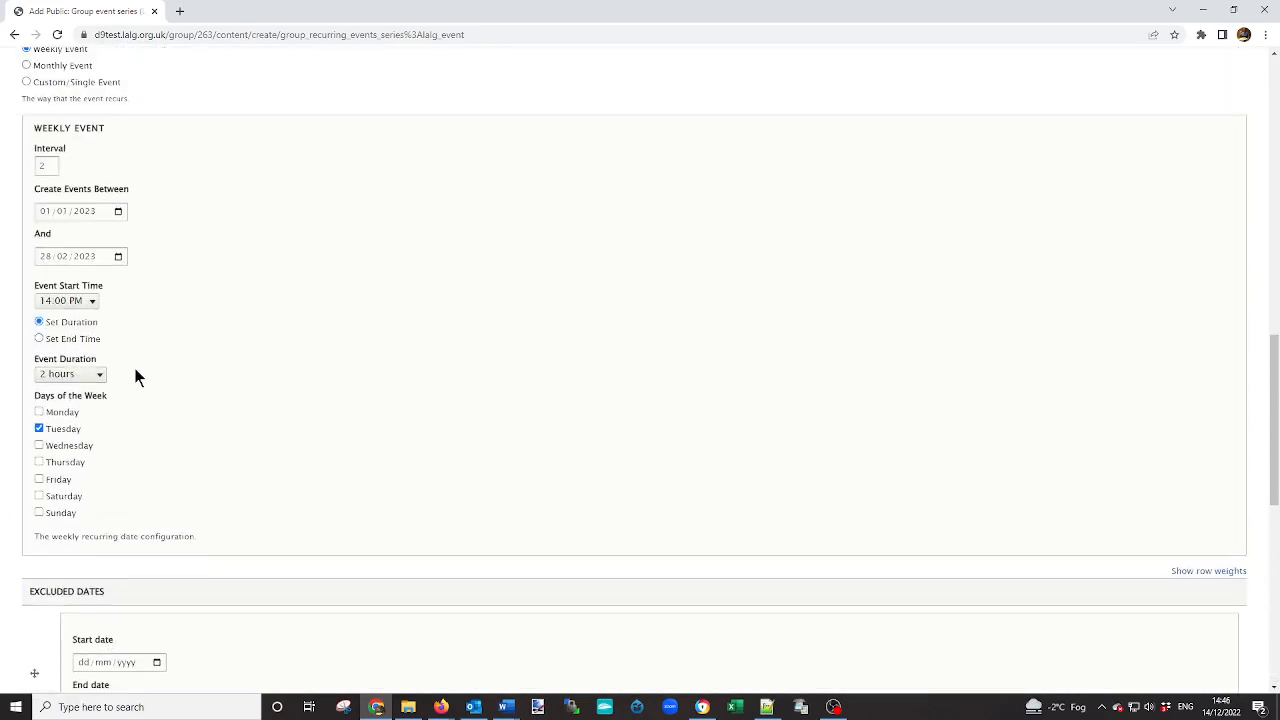
pyautogui.scroll(2, 137, 376)
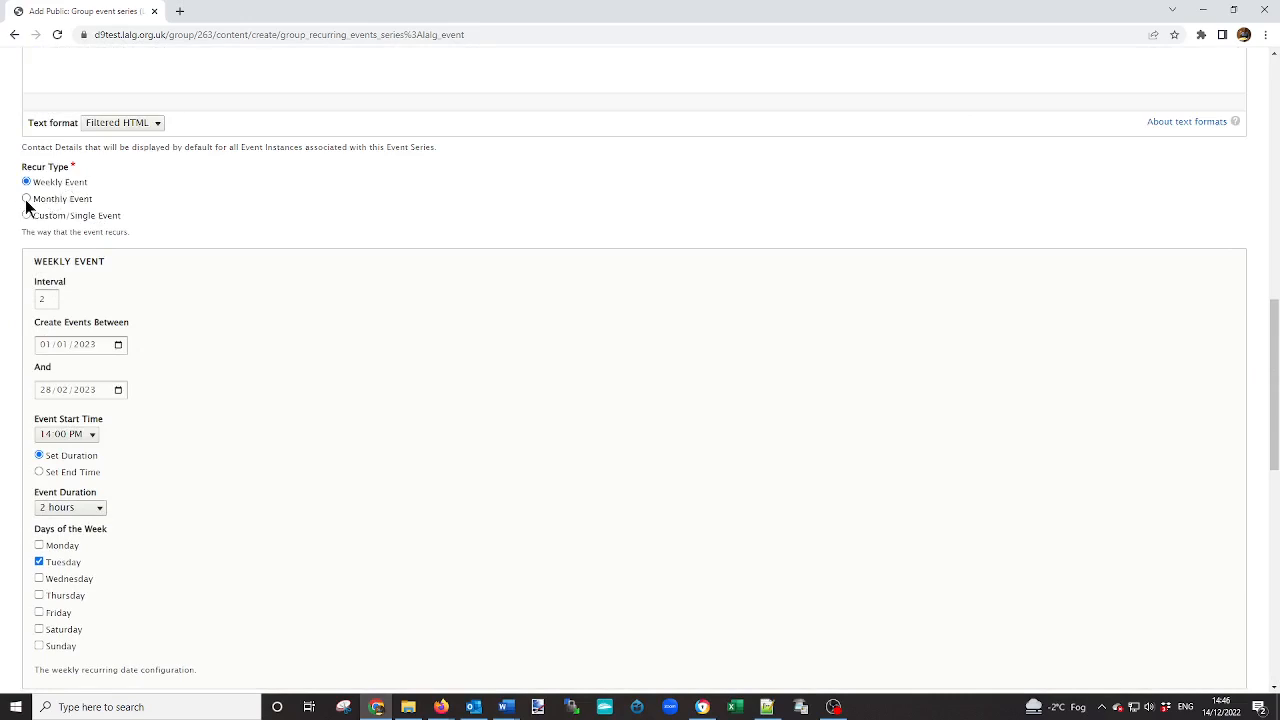
pyautogui.click(27, 201)
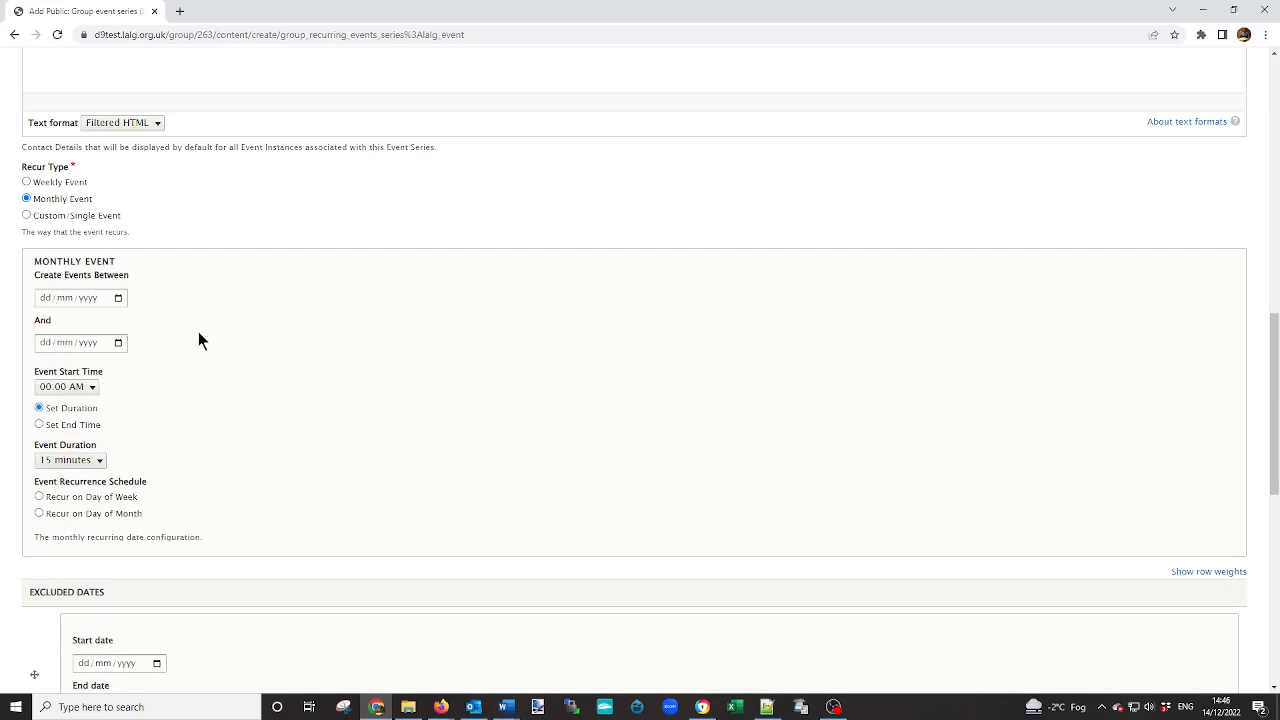
pyautogui.scroll(-1, 198, 340)
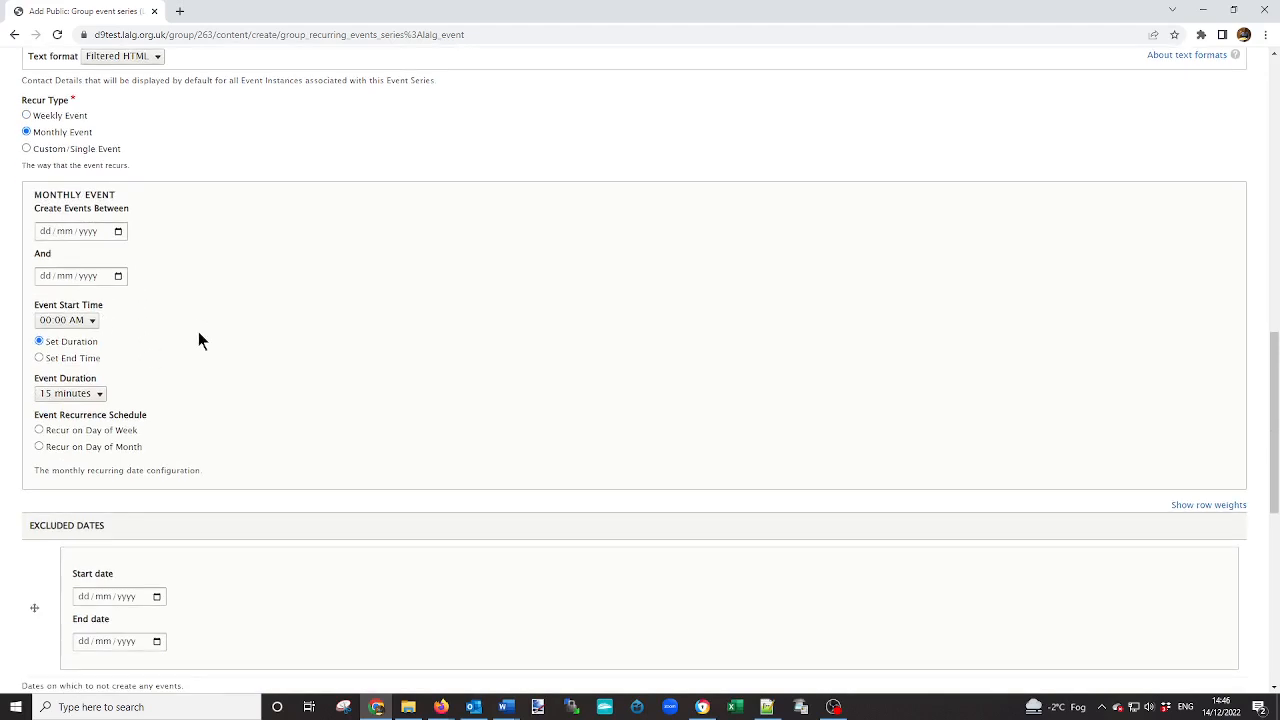
pyautogui.scroll(-1, 198, 337)
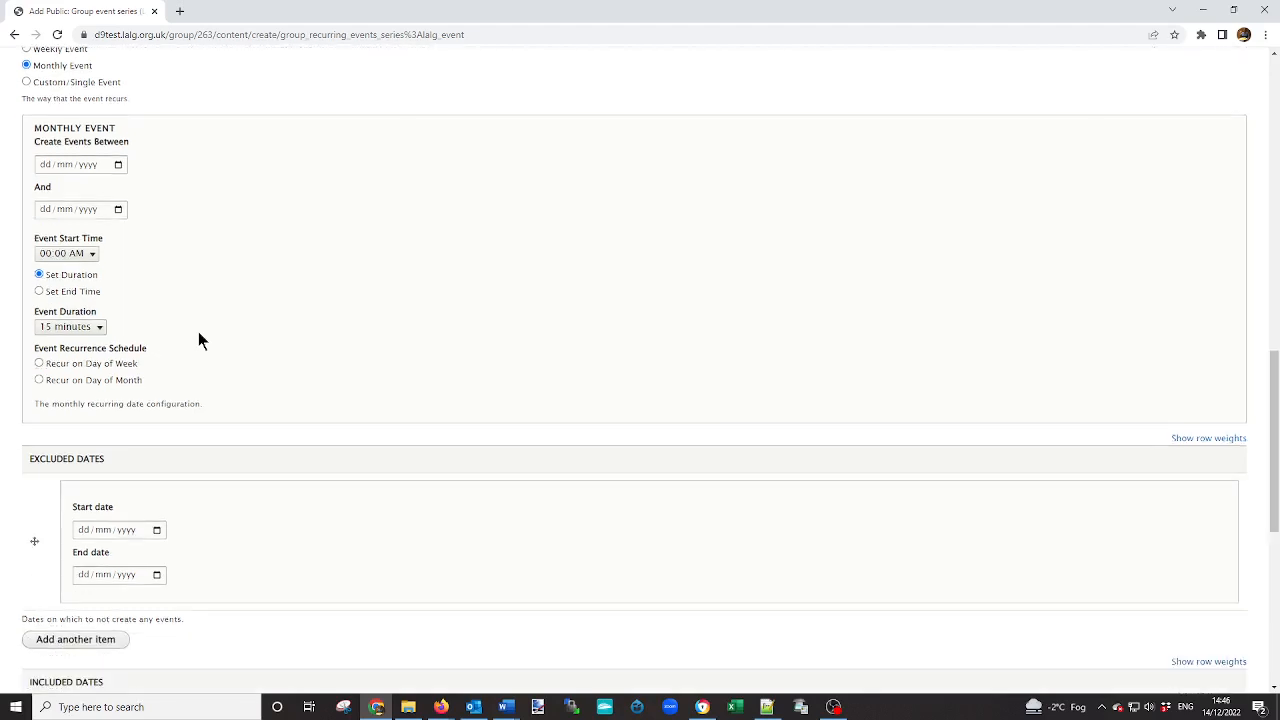
pyautogui.click(39, 364)
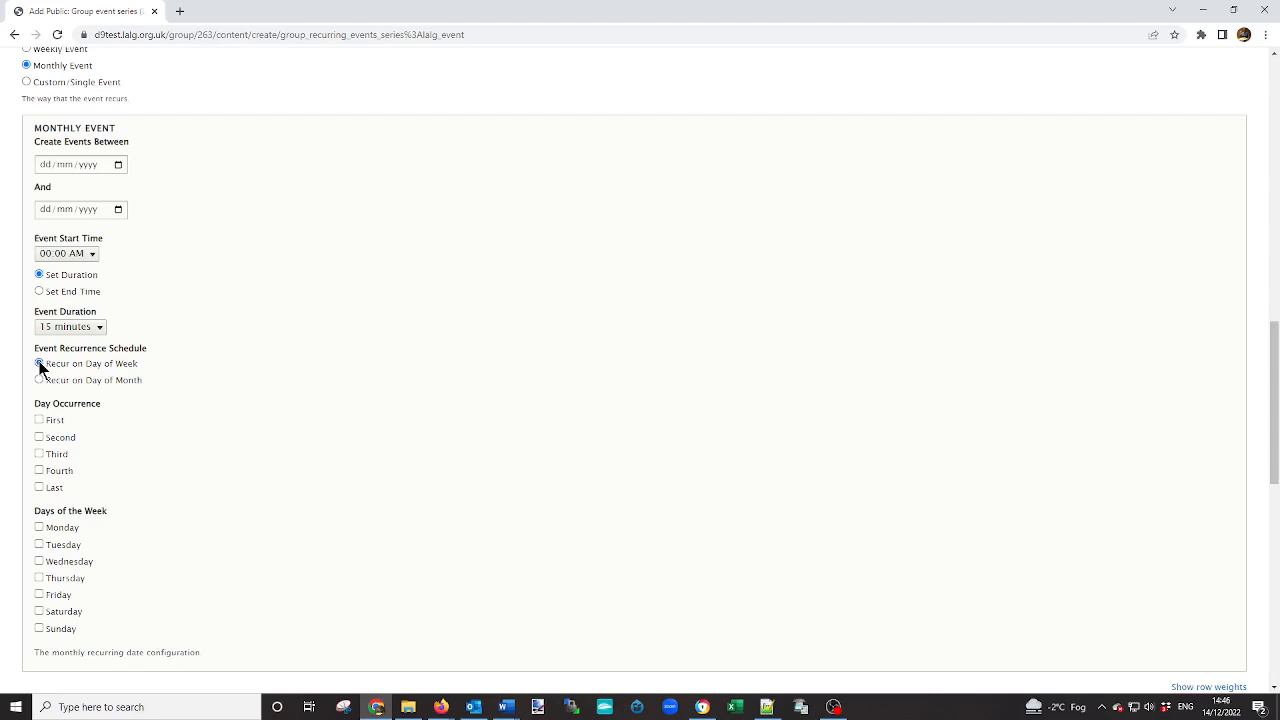
pyautogui.click(39, 380)
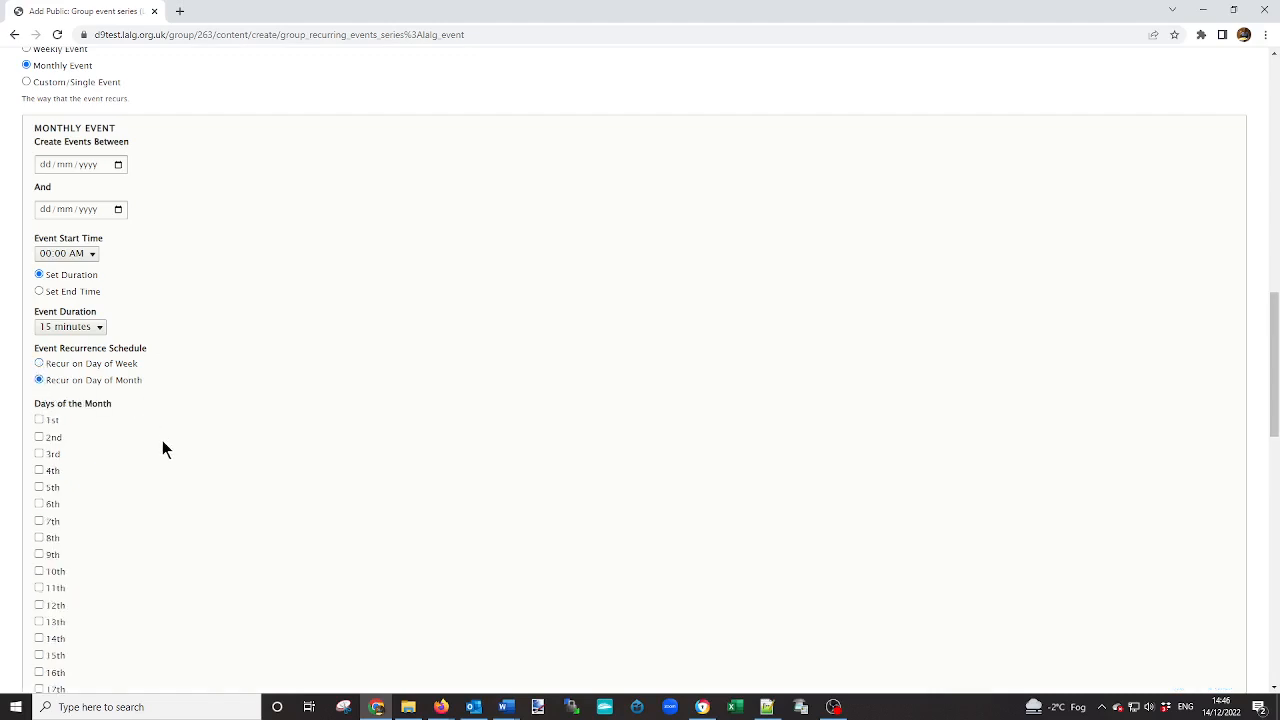
pyautogui.scroll(-2, 137, 486)
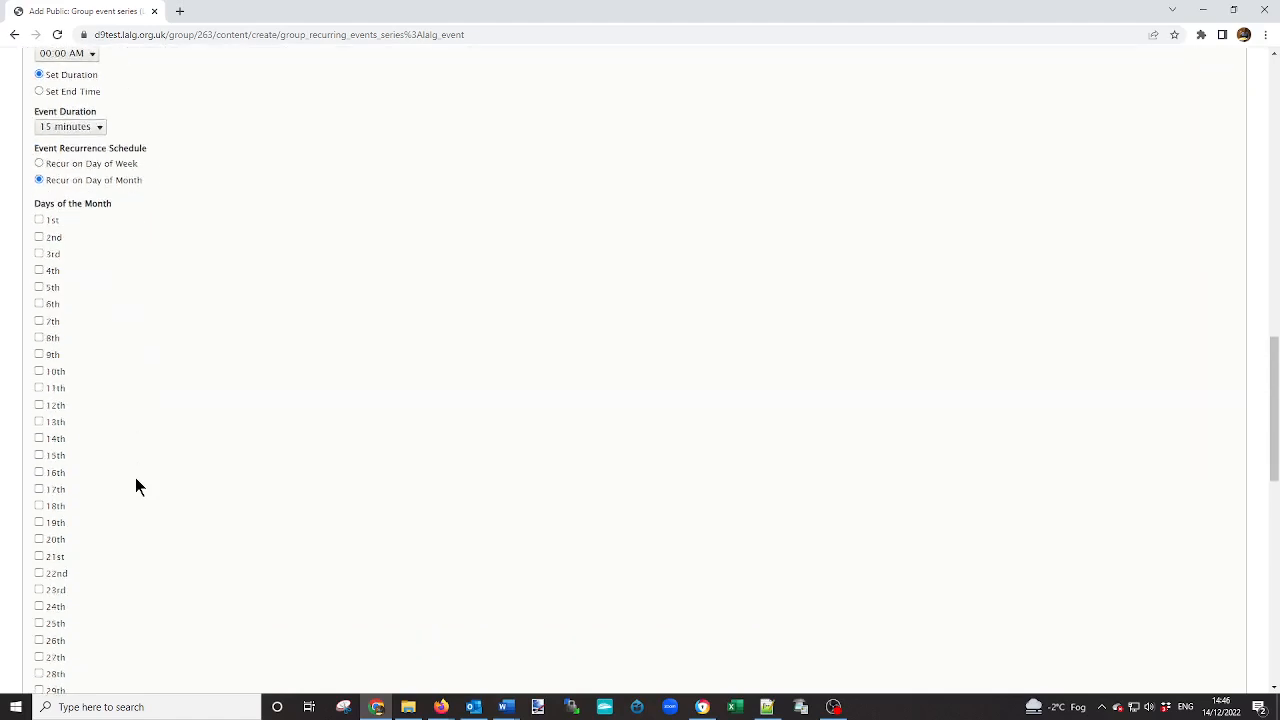
pyautogui.scroll(3, 137, 486)
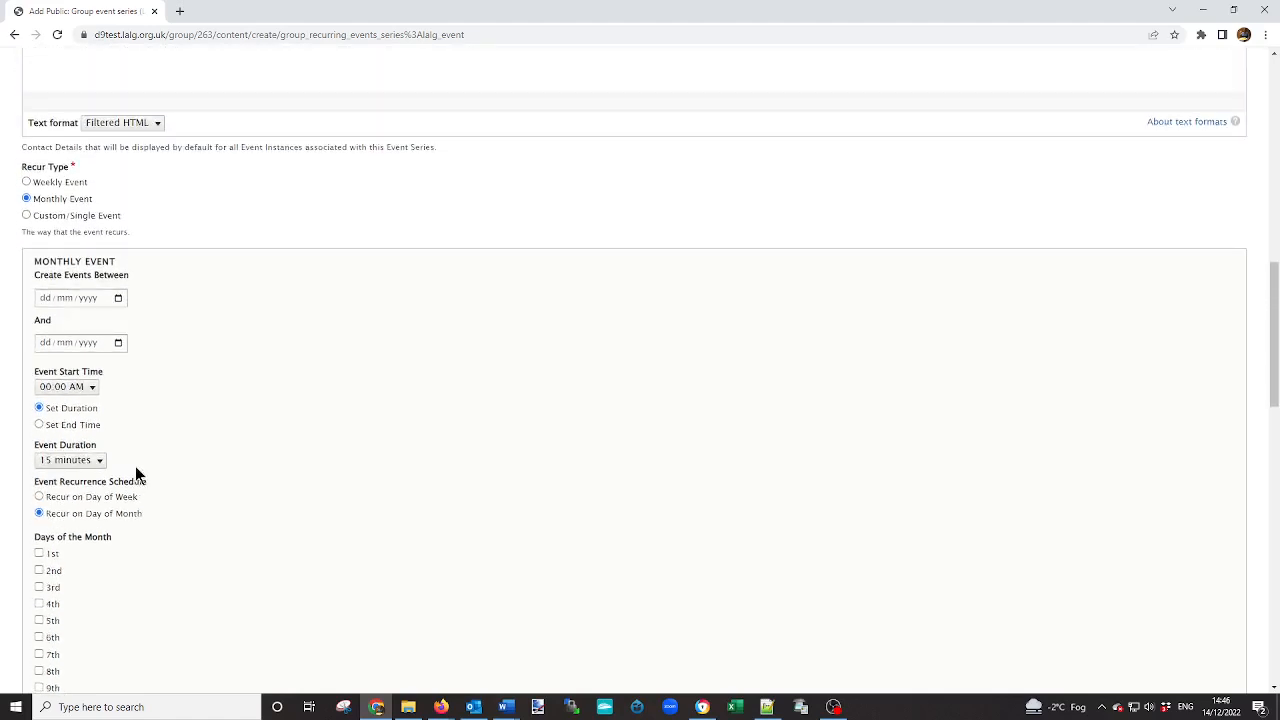
# Switch the recur type back to Weekly Event and save the event series.
pyautogui.click(27, 182)
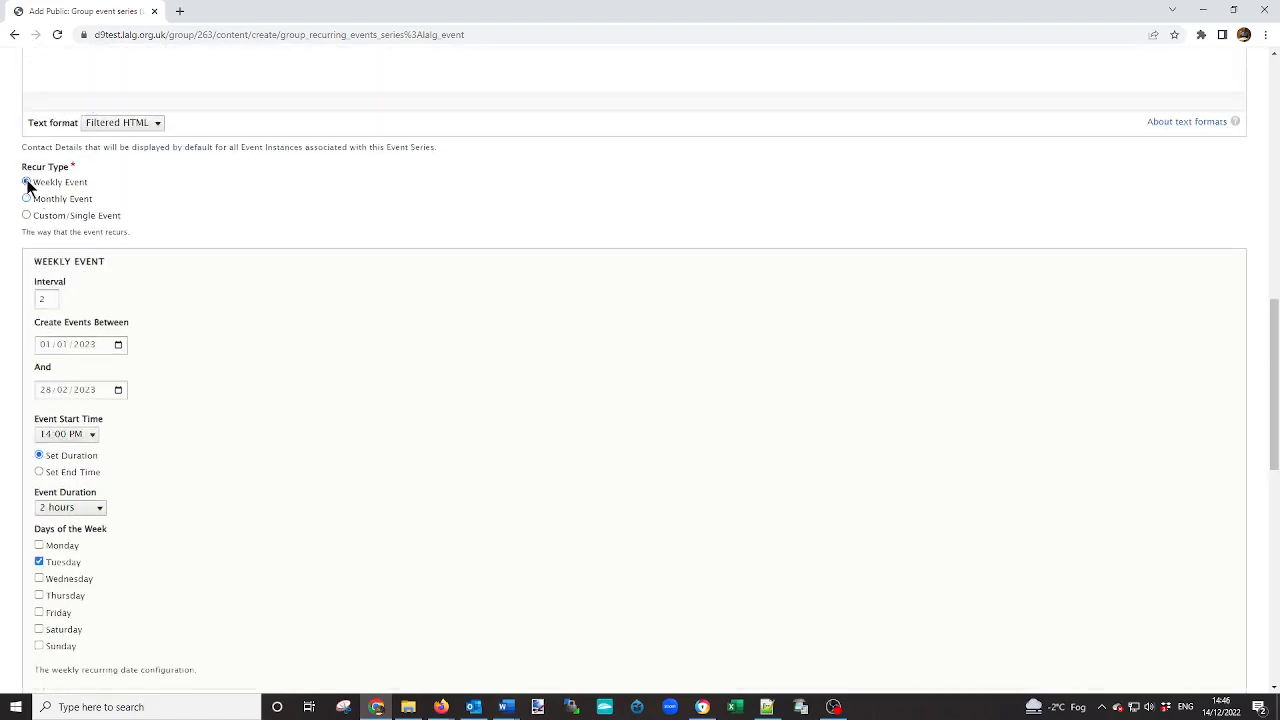
pyautogui.scroll(-2, 212, 433)
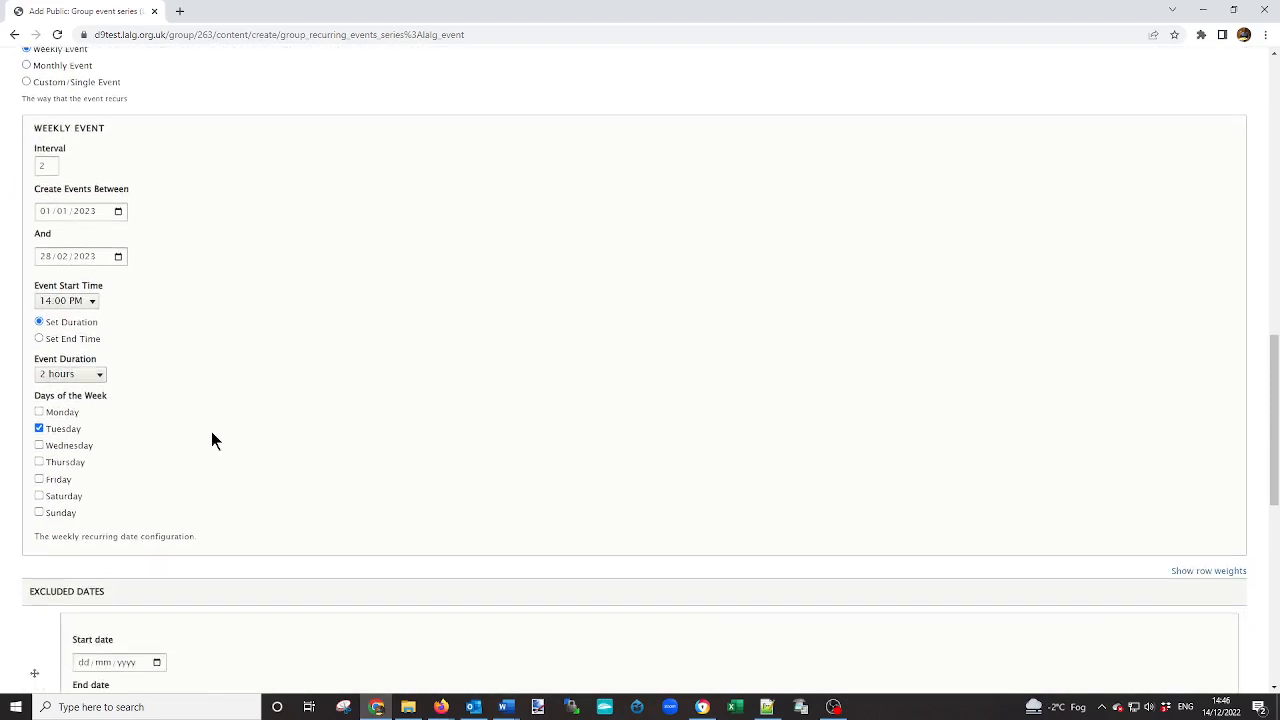
pyautogui.scroll(-10, 180, 379)
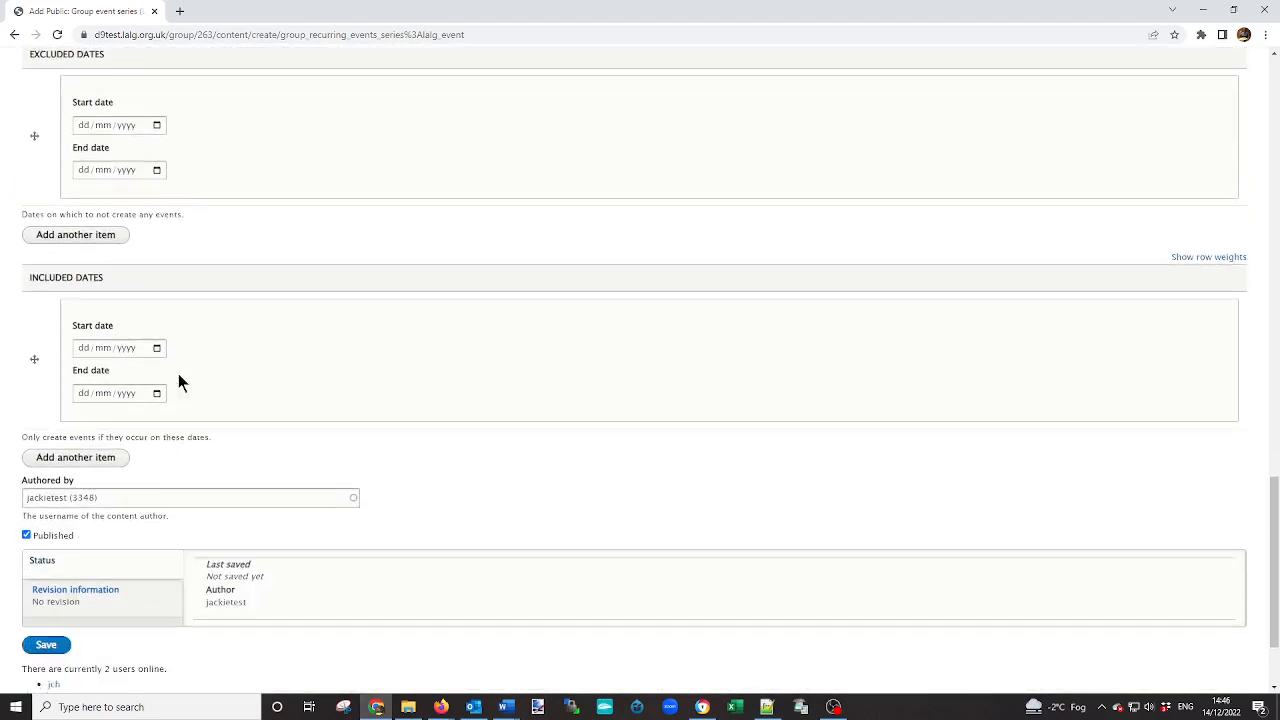
pyautogui.click(45, 518)
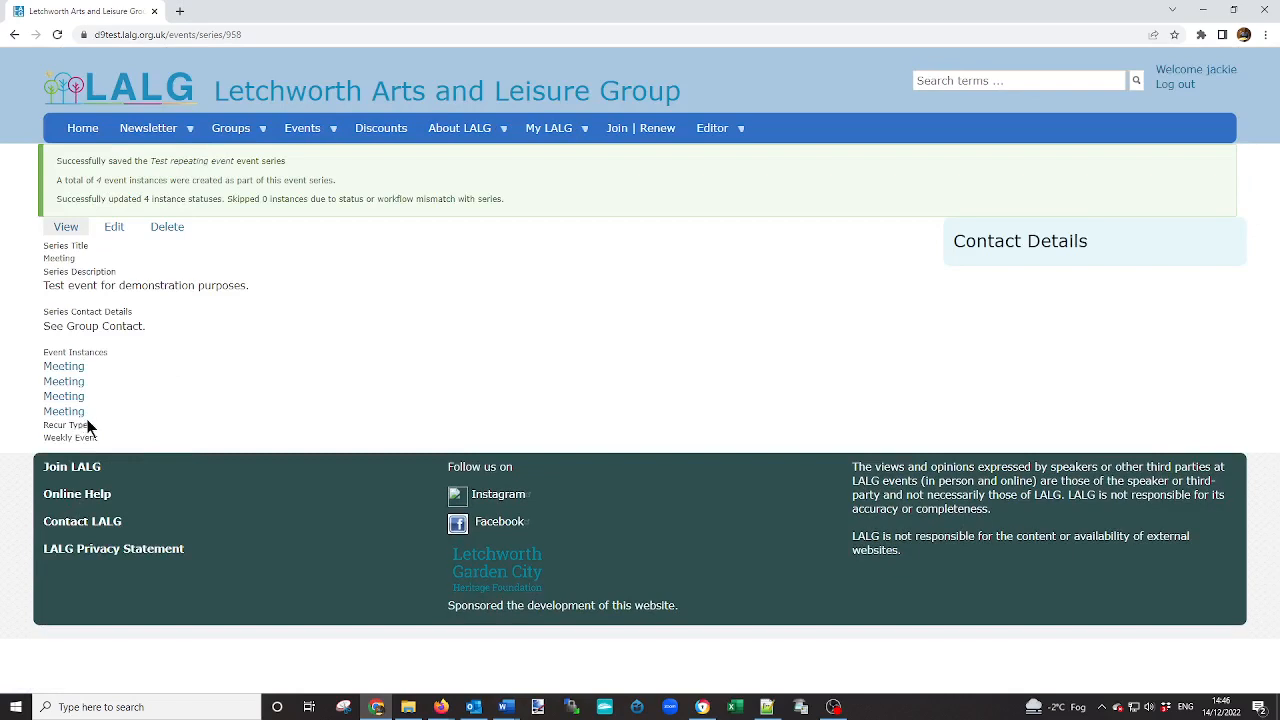
# View the first Meeting instance of the saved series, followed by the Test Group page with its group events.
pyautogui.click(70, 368)
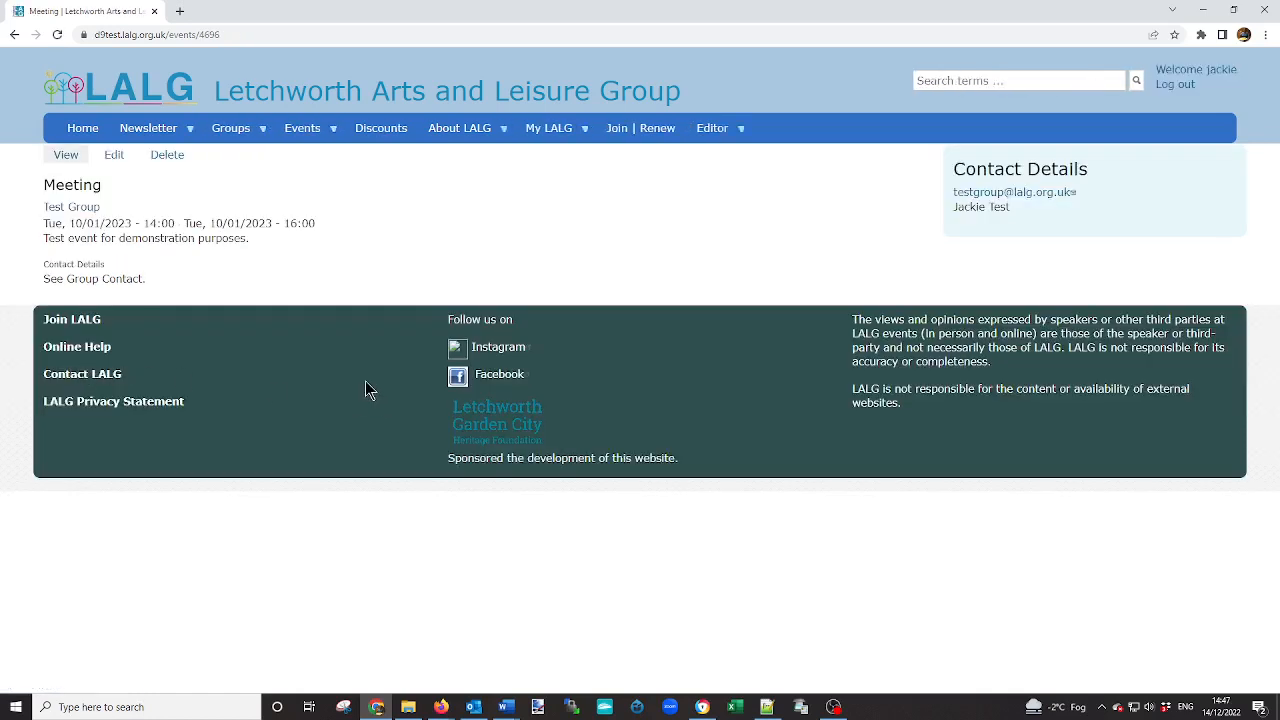
pyautogui.click(73, 210)
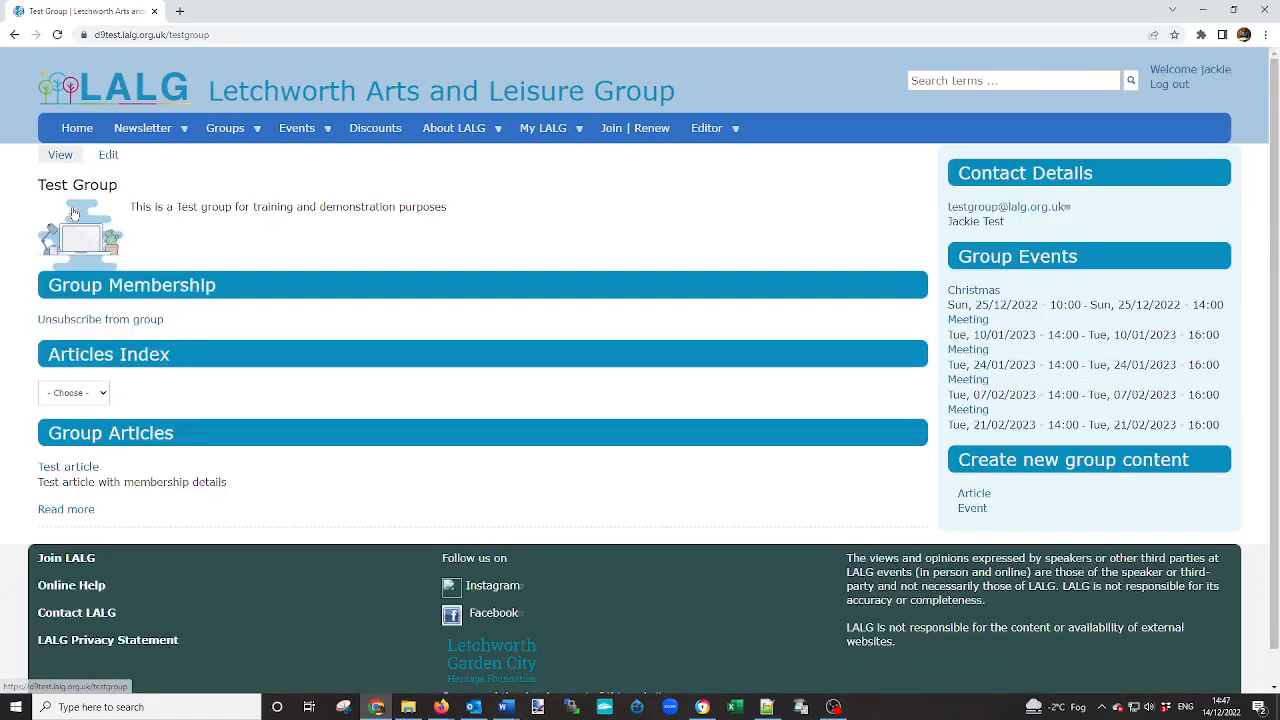